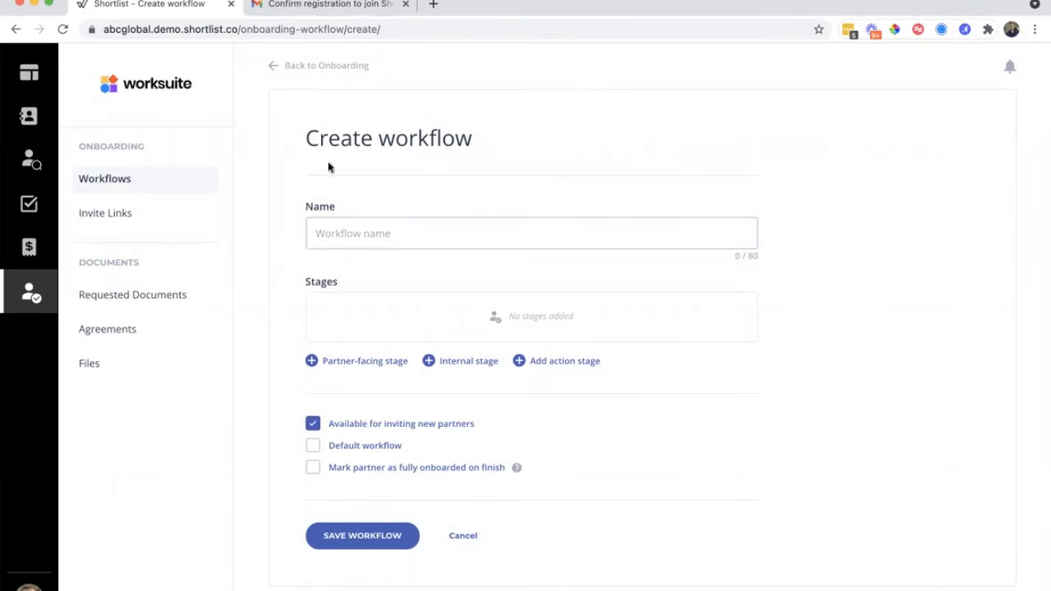
Step: Examine the partner-facing, internal and action stage options available for the new workflow, leaving no stage added
{"action": "scroll", "coordinate": [256, 318], "scroll_direction": "down", "scroll_amount": 2}
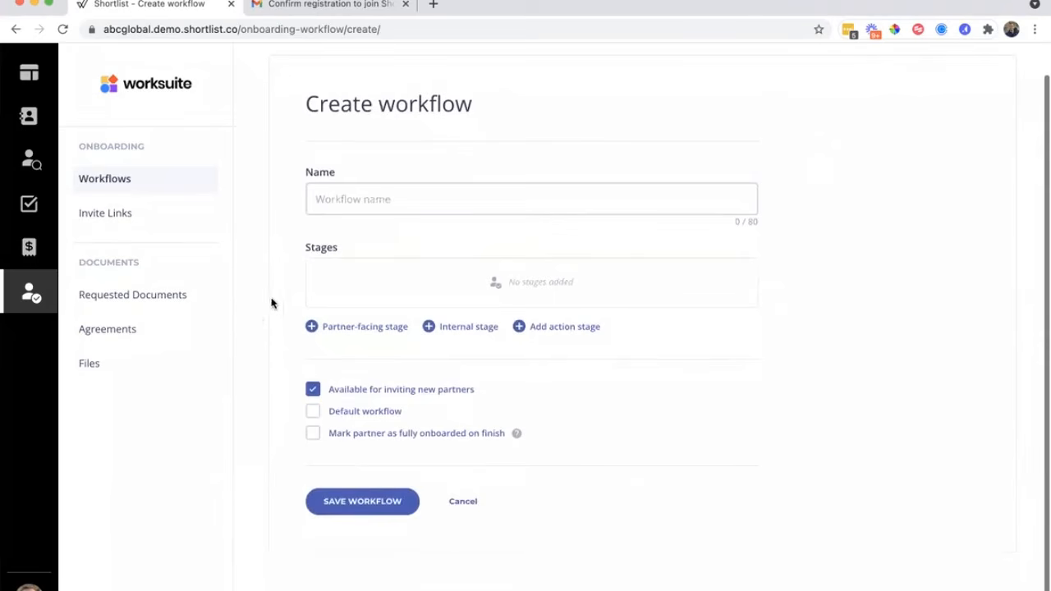
{"action": "scroll", "coordinate": [252, 279], "scroll_direction": "up", "scroll_amount": 2}
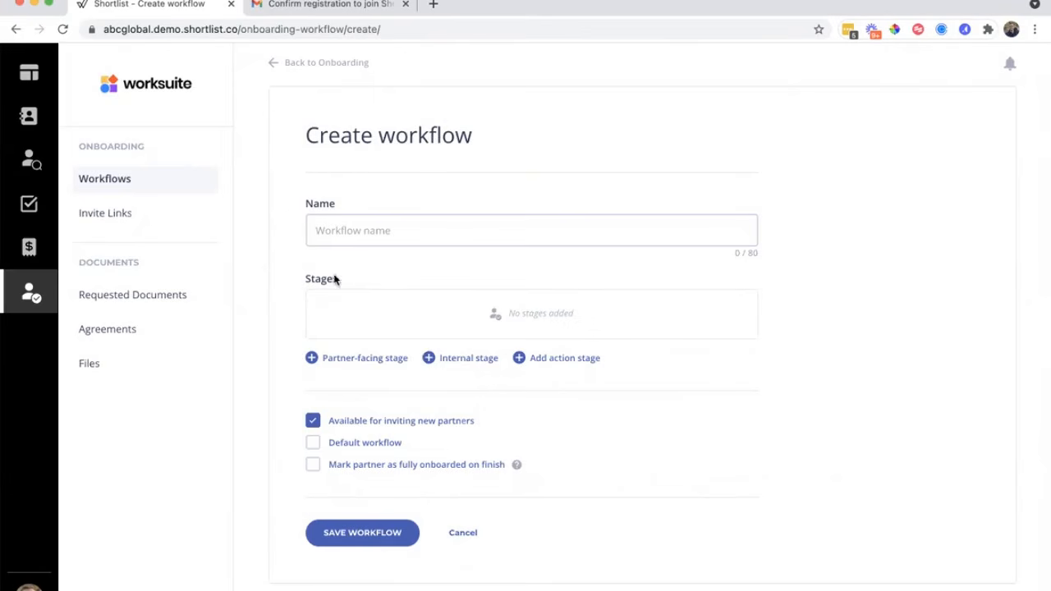
{"action": "left_click", "coordinate": [358, 366]}
{"action": "scroll", "coordinate": [359, 423], "scroll_direction": "down", "scroll_amount": 2}
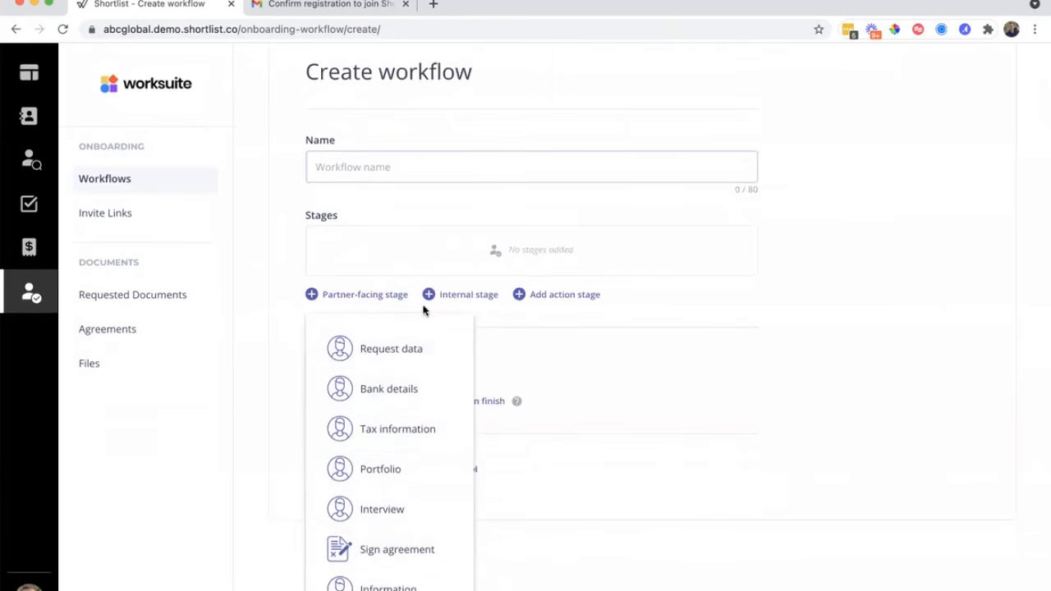
{"action": "left_click", "coordinate": [458, 297]}
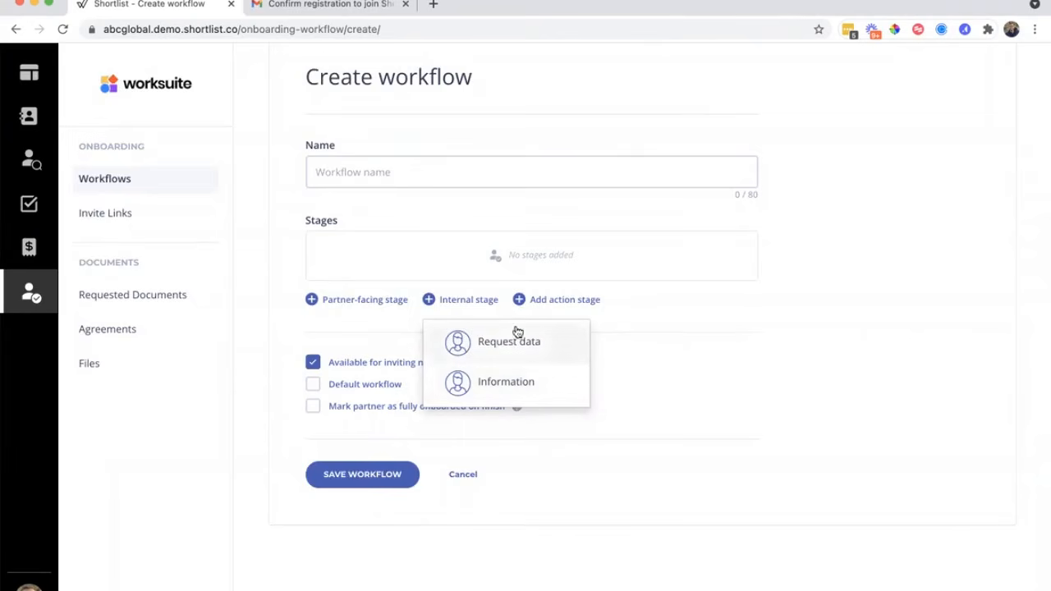
{"action": "left_click", "coordinate": [542, 301]}
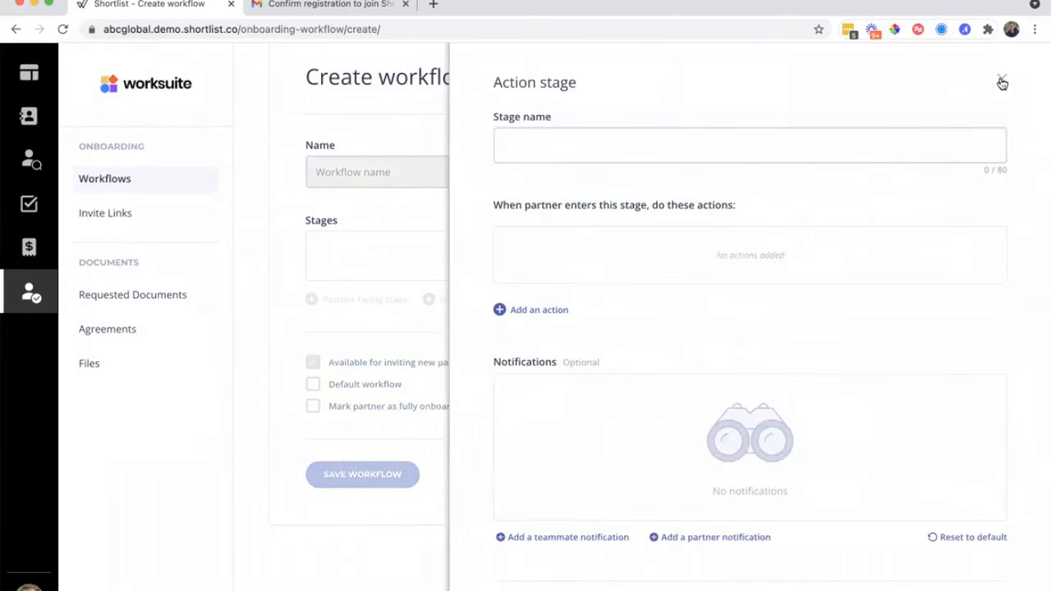
{"action": "left_click", "coordinate": [1001, 82]}
Step: Start a partner-facing Request data stage and add the Resume document request to its questions
{"action": "left_click", "coordinate": [350, 303]}
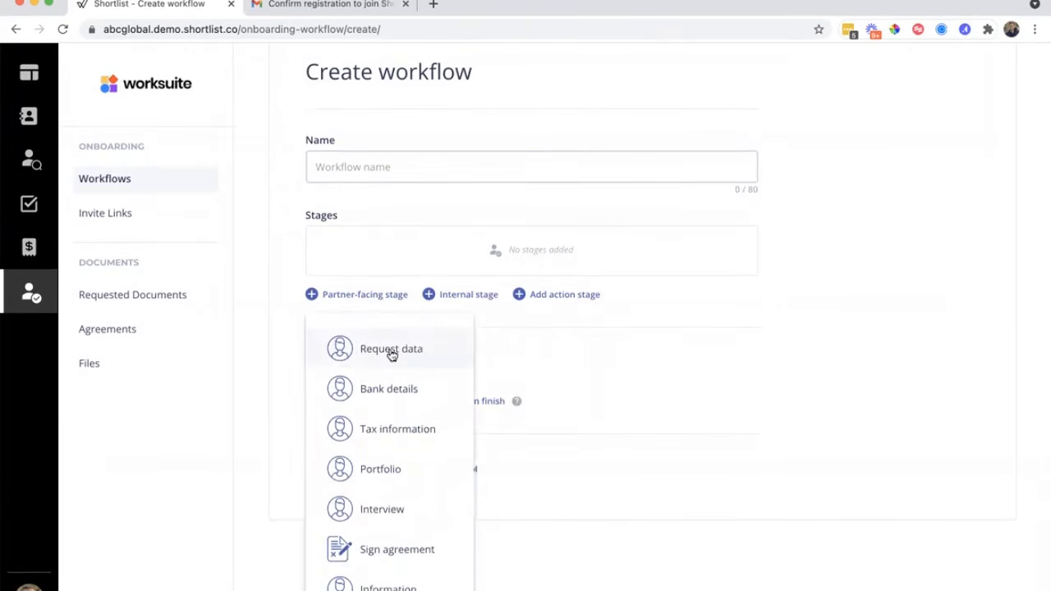
{"action": "left_click", "coordinate": [392, 351]}
{"action": "left_click", "coordinate": [740, 263]}
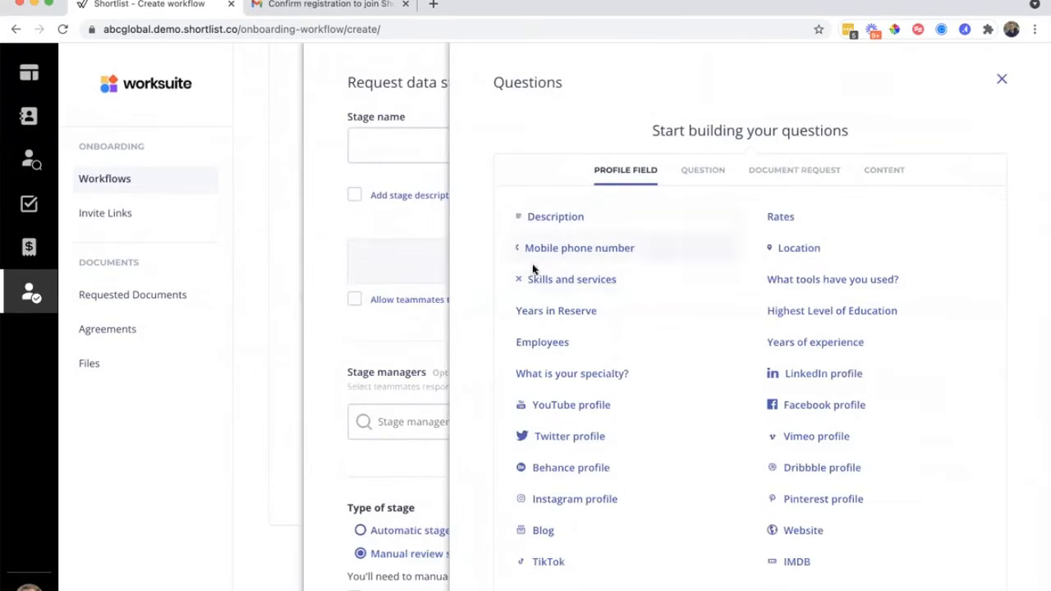
{"action": "left_click", "coordinate": [708, 174]}
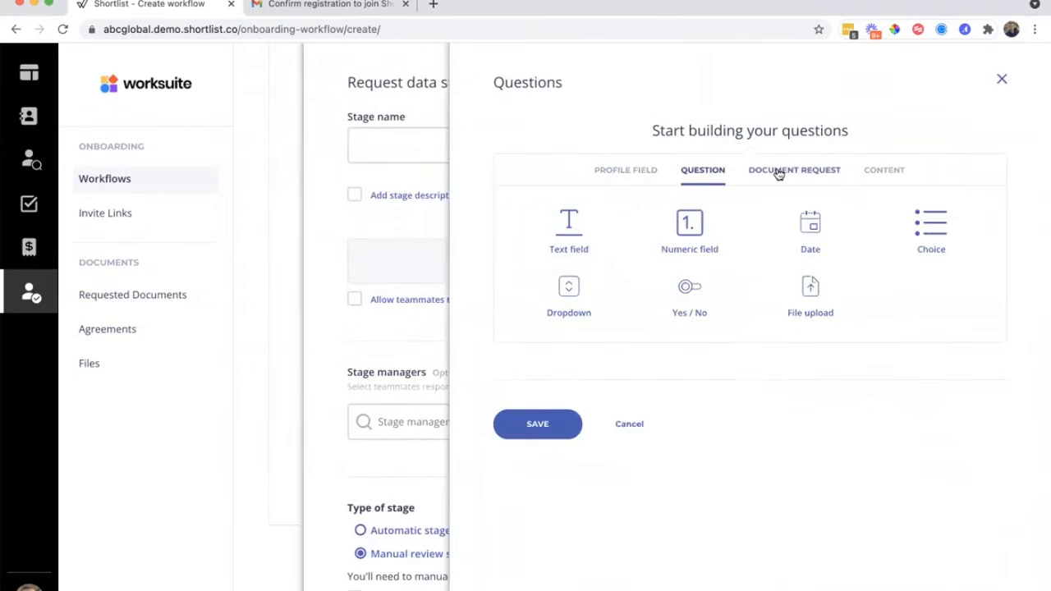
{"action": "left_click", "coordinate": [778, 174]}
{"action": "left_click", "coordinate": [561, 261]}
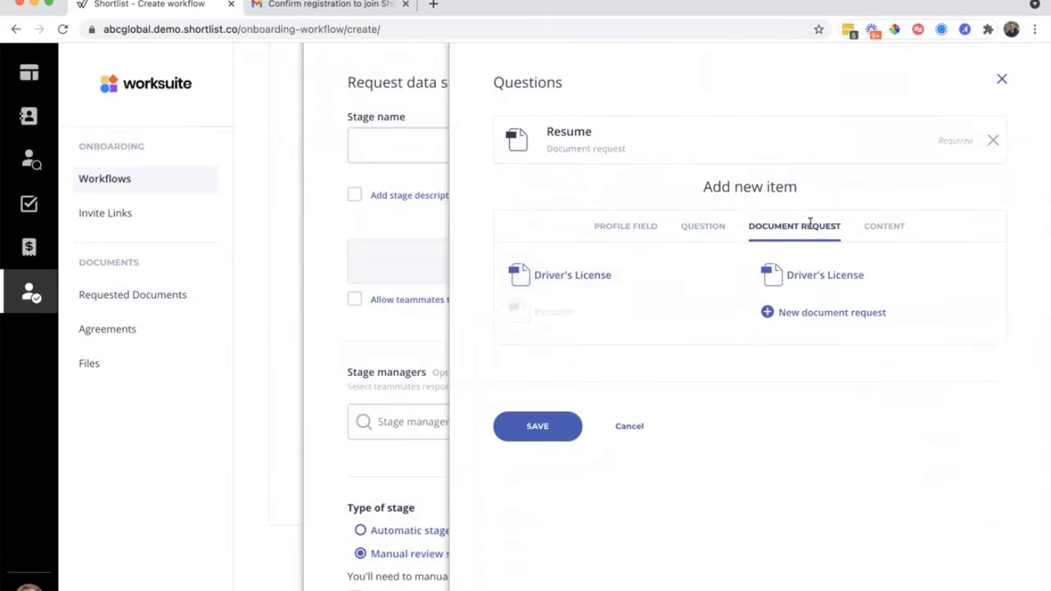
Step: Add a text area reading "Welcome!" to the questions and move it above the Resume request
{"action": "left_click", "coordinate": [874, 229]}
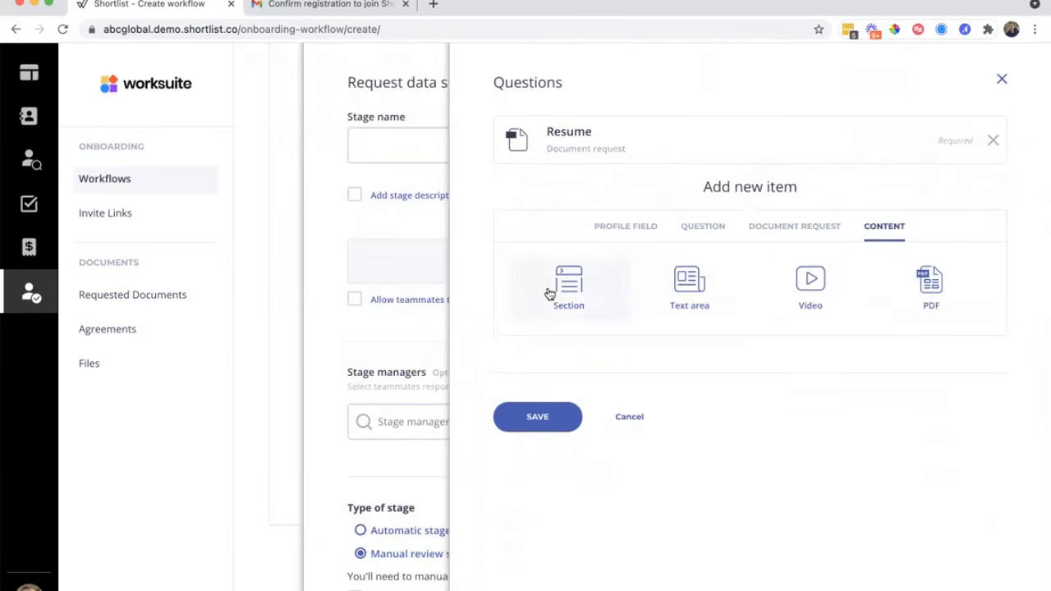
{"action": "left_click", "coordinate": [689, 283]}
{"action": "type", "text": "Welcome!"}
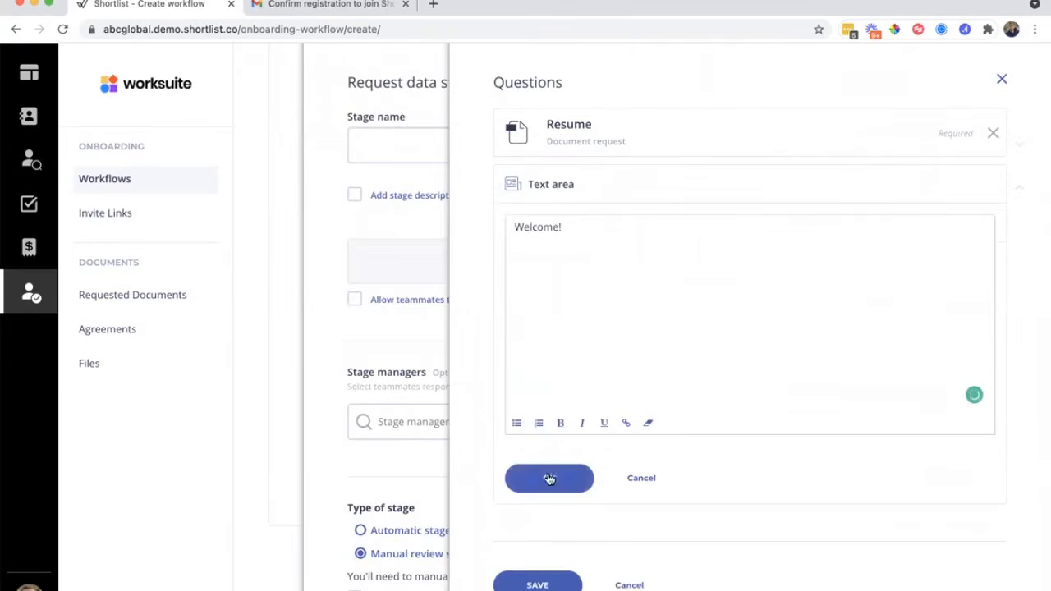
{"action": "left_click", "coordinate": [549, 479]}
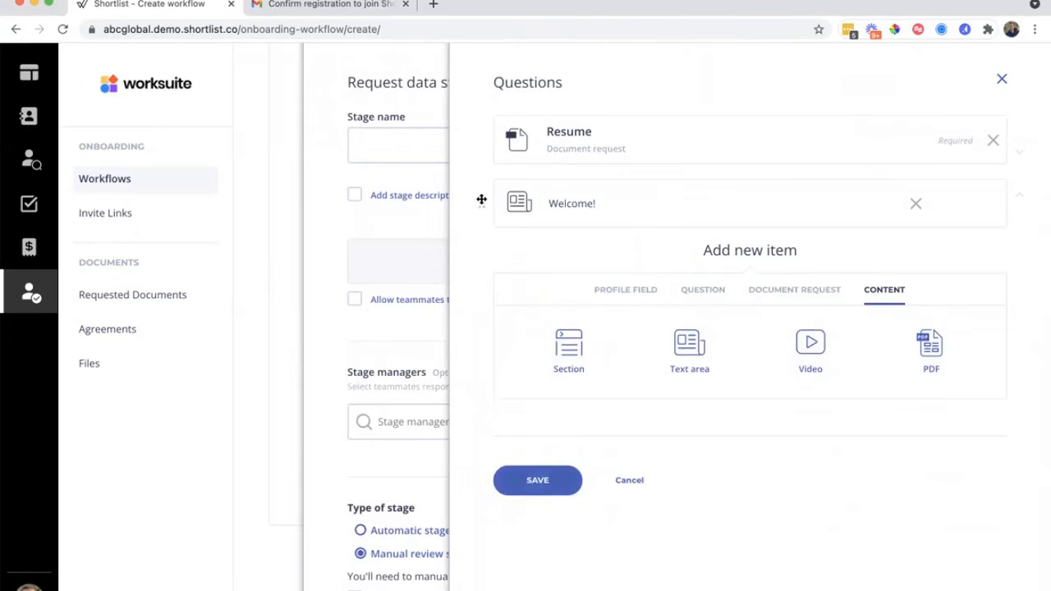
{"action": "left_click_drag", "start_coordinate": [481, 203], "coordinate": [544, 117]}
Step: Add the profile fields Description, Mobile phone number and What is your specialty? to the questions
{"action": "left_click", "coordinate": [626, 290]}
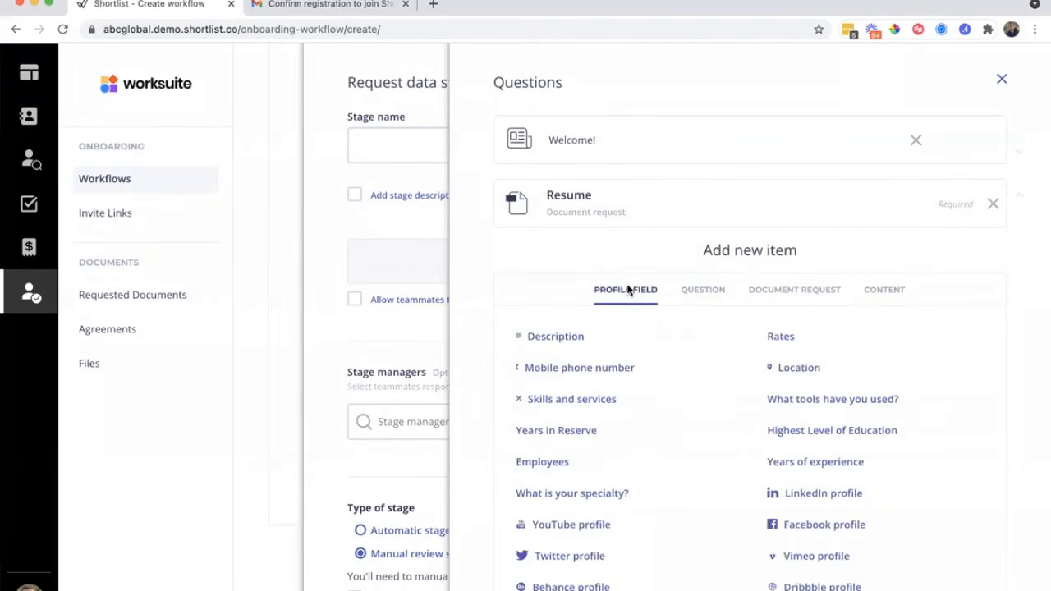
{"action": "scroll", "coordinate": [647, 453], "scroll_direction": "down", "scroll_amount": 2}
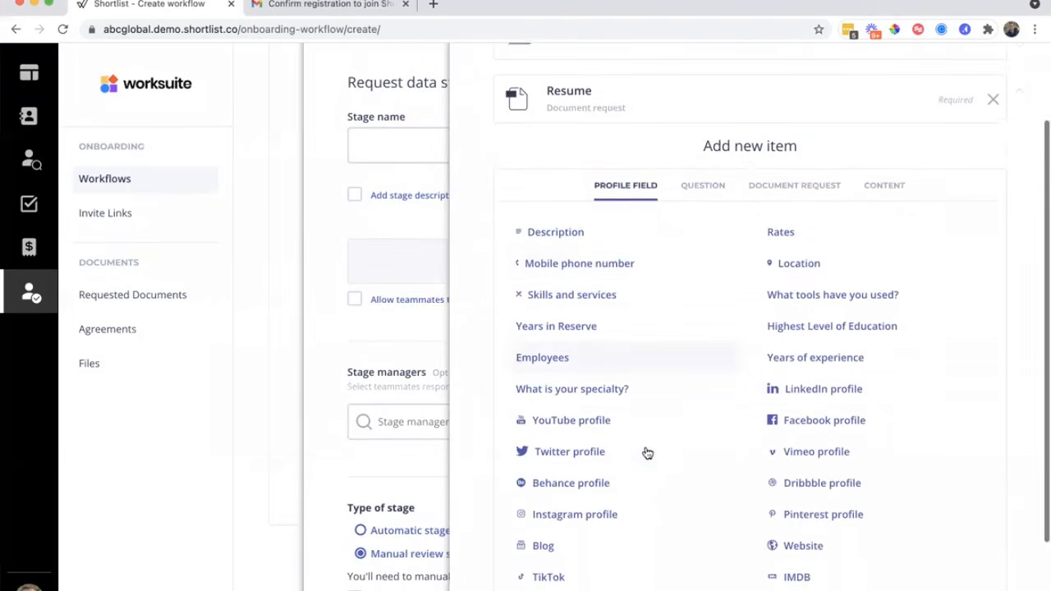
{"action": "left_click", "coordinate": [548, 232]}
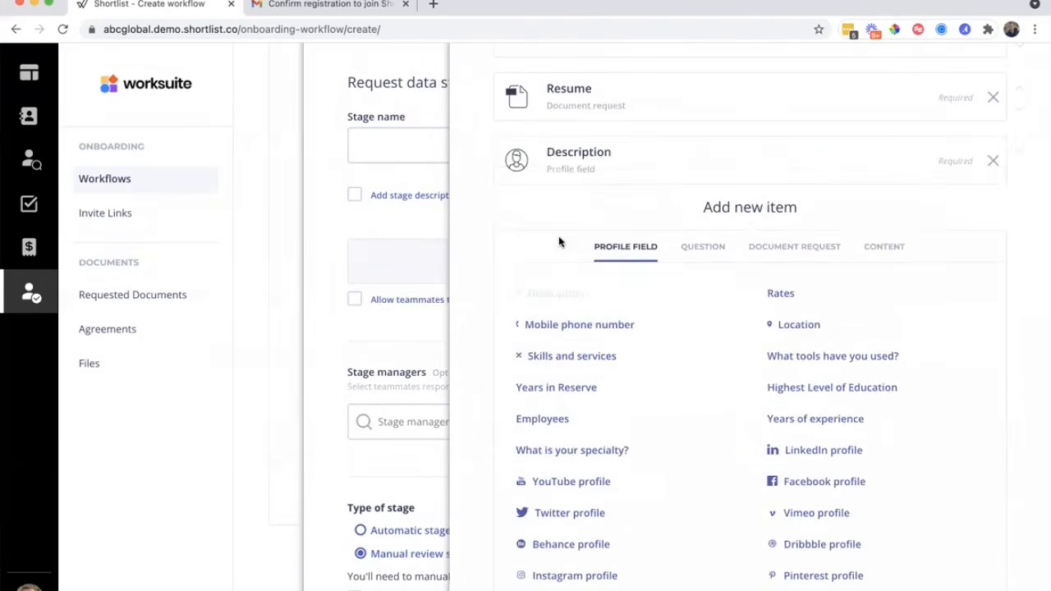
{"action": "left_click", "coordinate": [643, 332]}
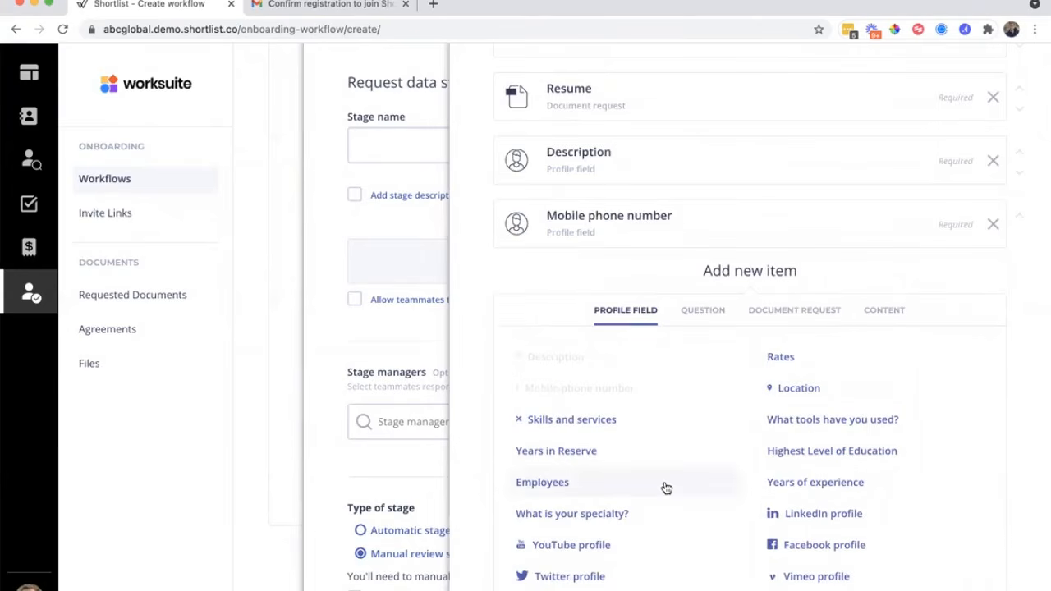
{"action": "scroll", "coordinate": [631, 462], "scroll_direction": "down", "scroll_amount": 1}
{"action": "left_click", "coordinate": [628, 457]}
Step: Make the What is your specialty? and Mobile phone number questions non-mandatory
{"action": "scroll", "coordinate": [756, 380], "scroll_direction": "up", "scroll_amount": 3}
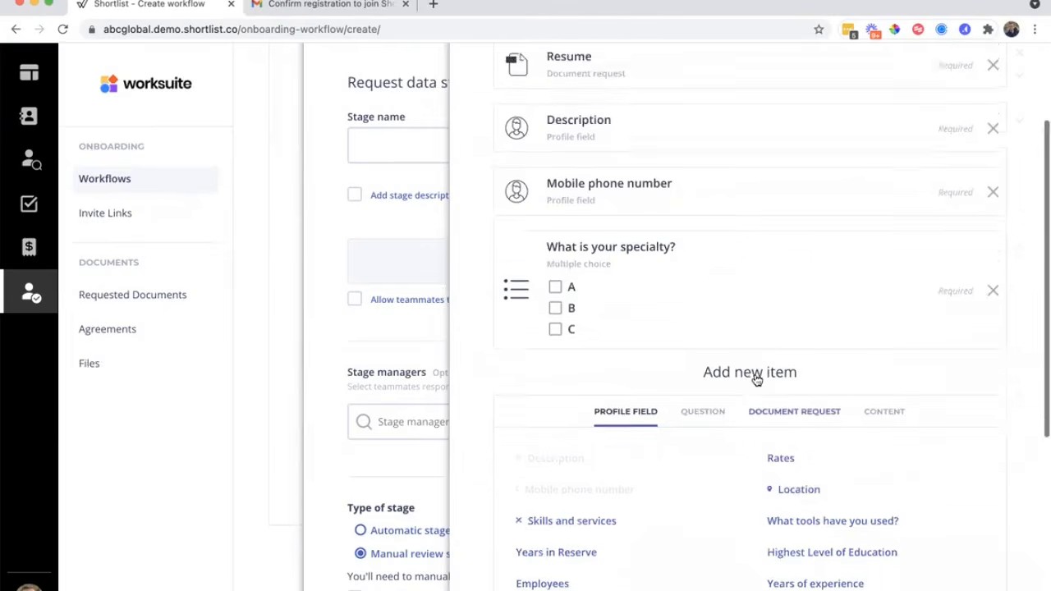
{"action": "scroll", "coordinate": [757, 380], "scroll_direction": "up", "scroll_amount": 1}
{"action": "mouse_move", "coordinate": [892, 402]}
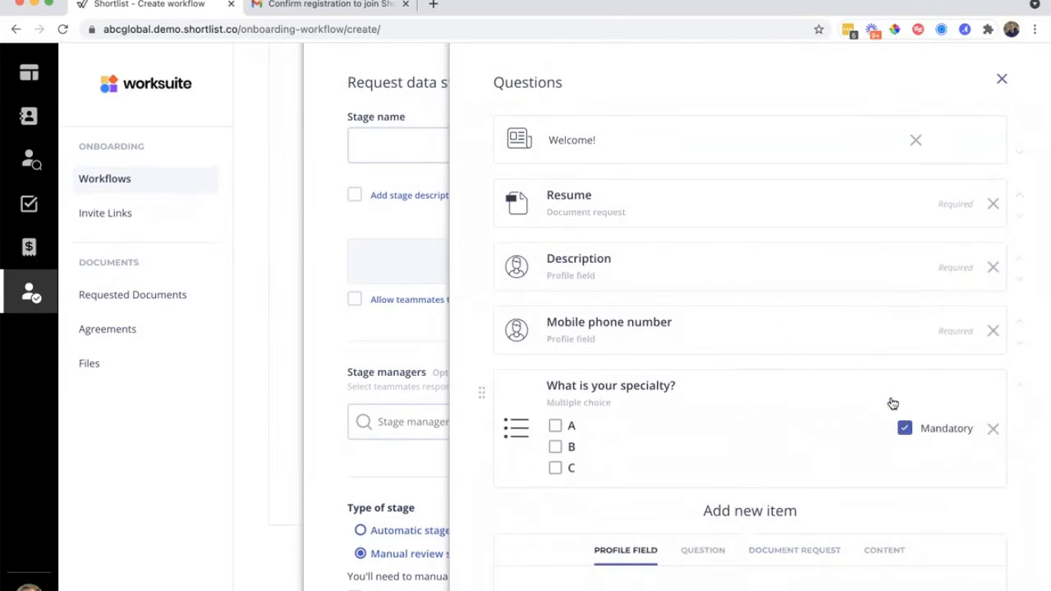
{"action": "left_click", "coordinate": [904, 430]}
{"action": "left_click", "coordinate": [903, 332]}
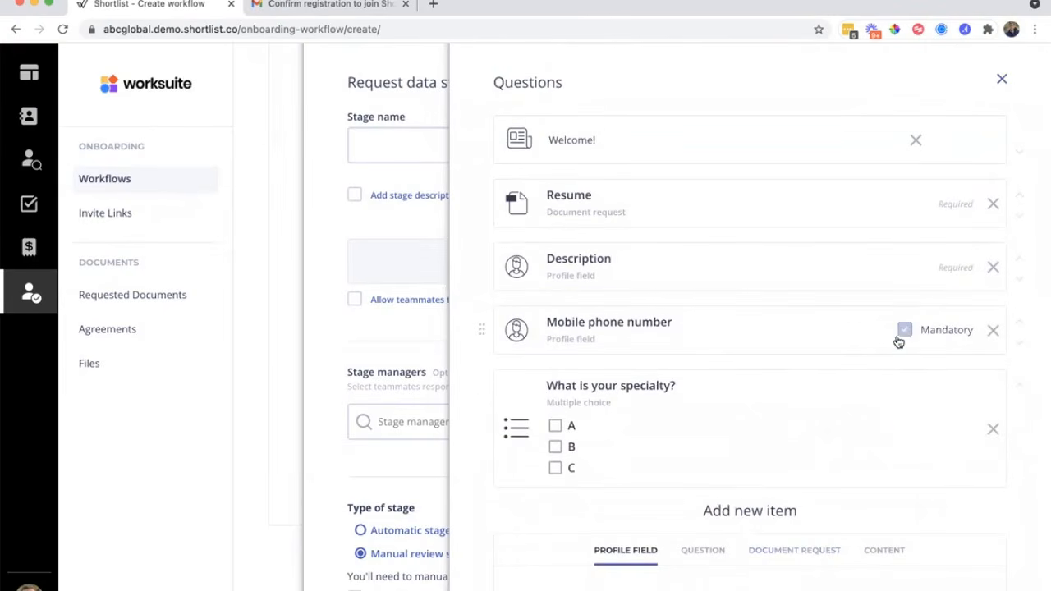
Step: Add the LinkedIn profile field to the questions and save the question list
{"action": "scroll", "coordinate": [834, 456], "scroll_direction": "down", "scroll_amount": 5}
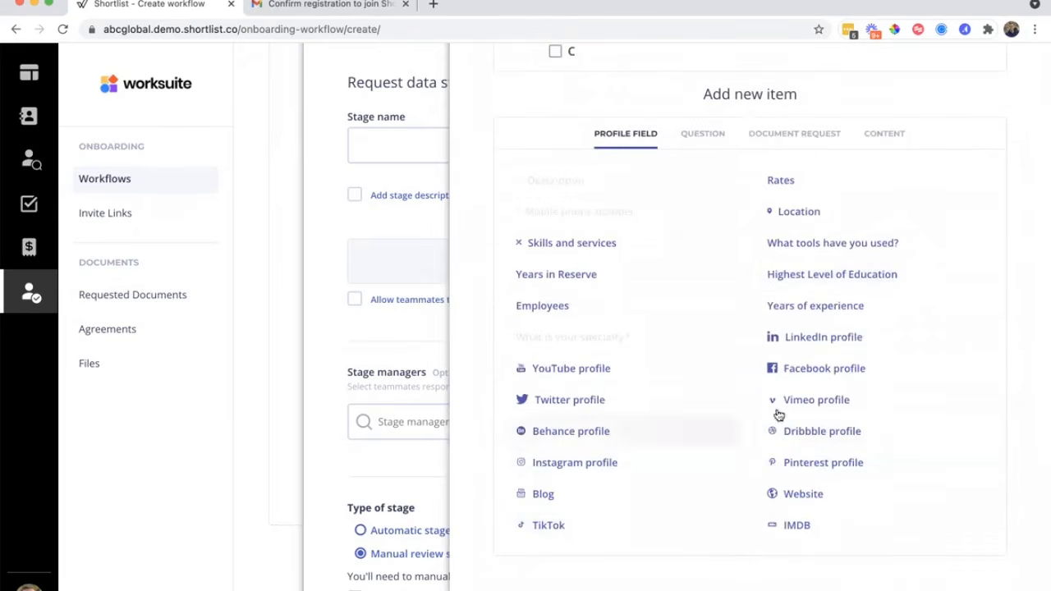
{"action": "left_click", "coordinate": [821, 340]}
{"action": "scroll", "coordinate": [753, 350], "scroll_direction": "up", "scroll_amount": 4}
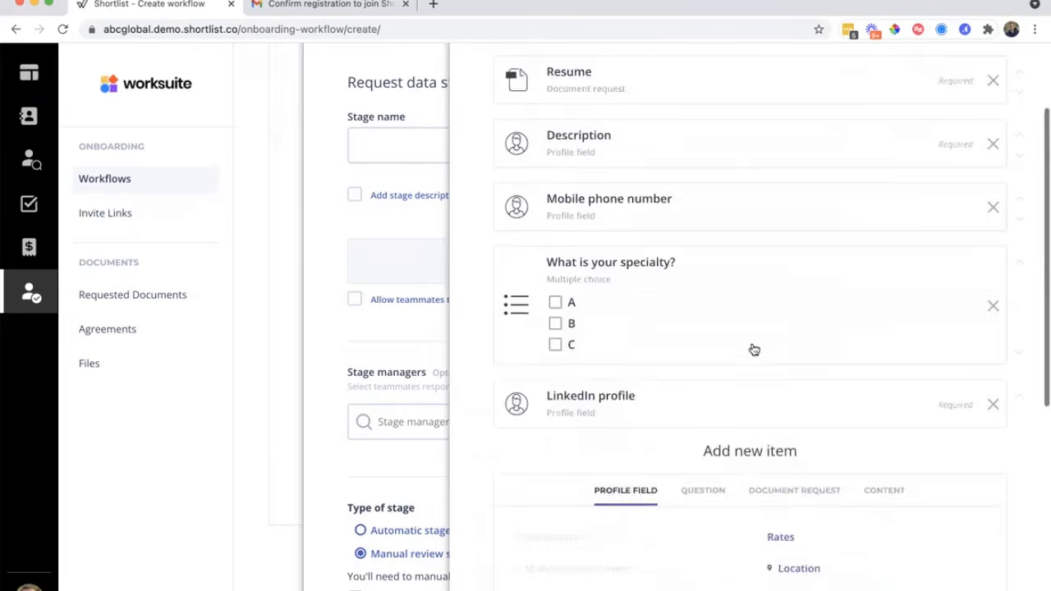
{"action": "scroll", "coordinate": [789, 318], "scroll_direction": "down", "scroll_amount": 10}
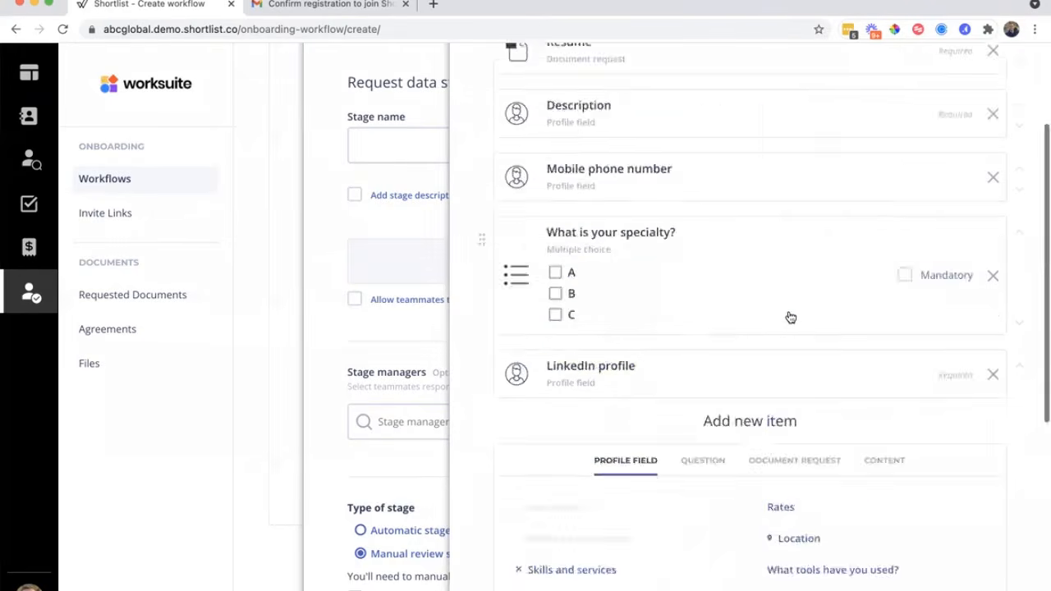
{"action": "left_click", "coordinate": [535, 580]}
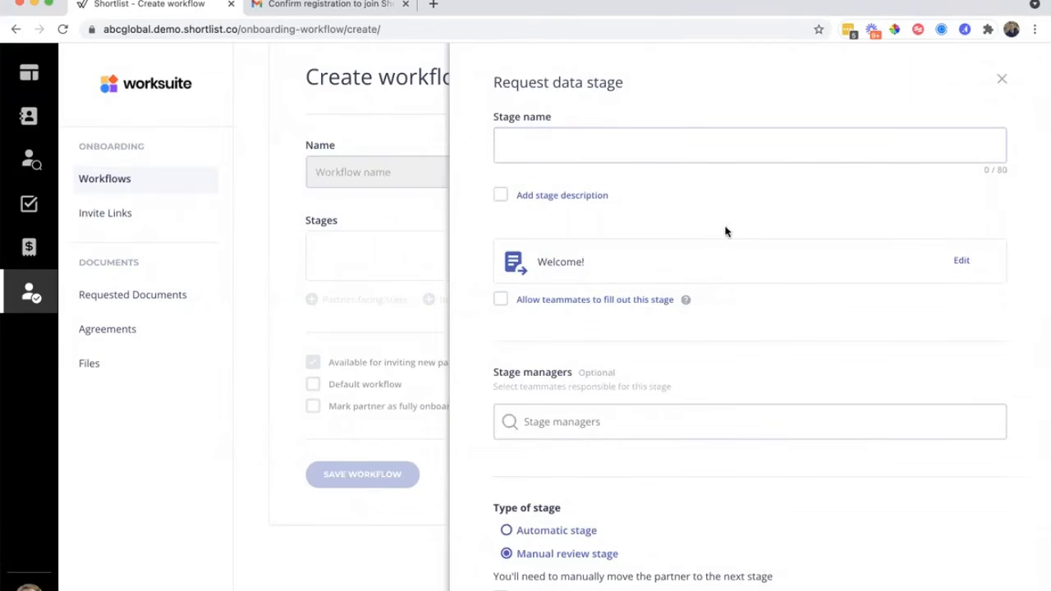
Step: Name the Request data stage "Submit your info!" and leave the stage description off
{"action": "scroll", "coordinate": [738, 458], "scroll_direction": "down", "scroll_amount": 4}
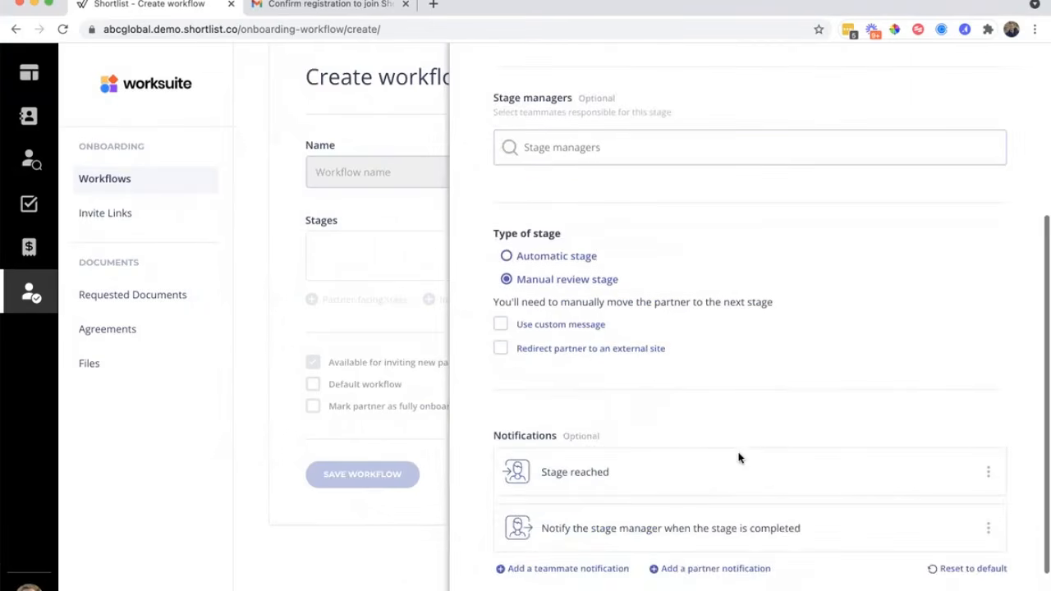
{"action": "scroll", "coordinate": [777, 403], "scroll_direction": "up", "scroll_amount": 4}
{"action": "left_click", "coordinate": [542, 131]}
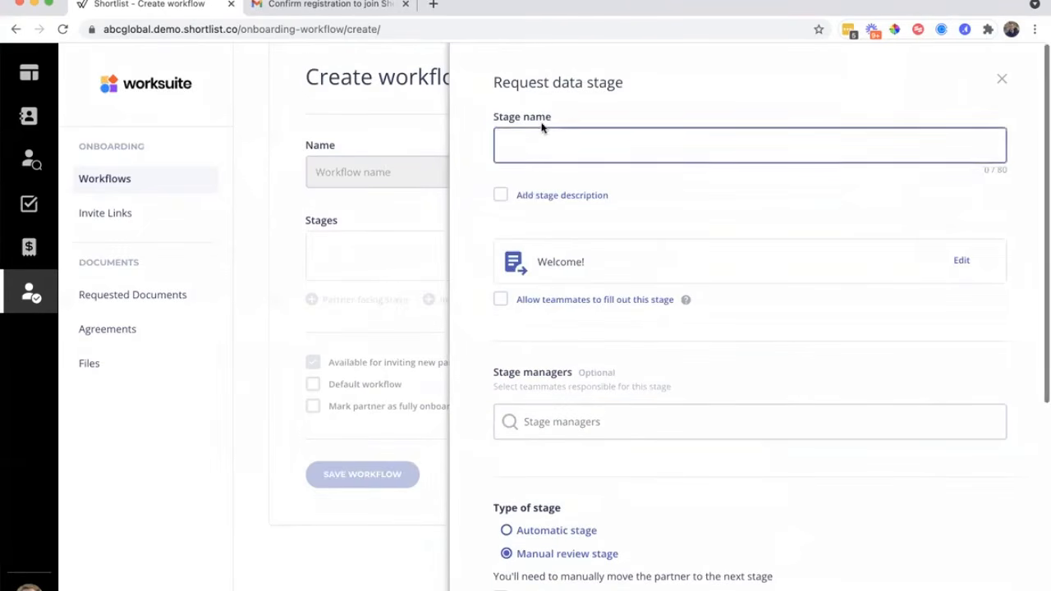
{"action": "left_click", "coordinate": [500, 195]}
{"action": "left_click", "coordinate": [566, 256]}
{"action": "left_click", "coordinate": [499, 194]}
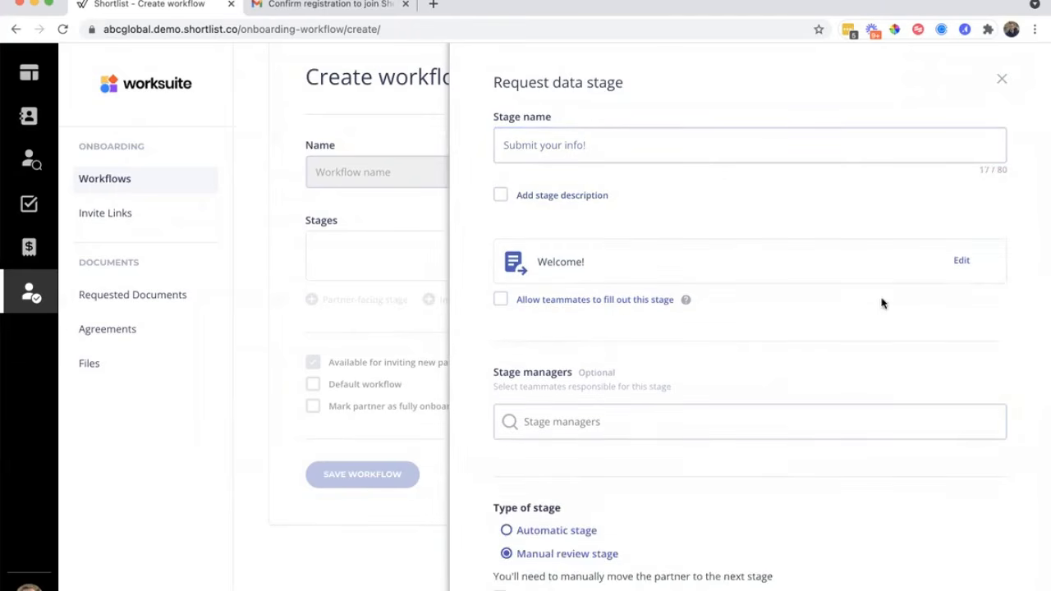
Step: Review the saved question items of the Request data stage and close them without editing
{"action": "left_click", "coordinate": [962, 260]}
{"action": "scroll", "coordinate": [830, 365], "scroll_direction": "down", "scroll_amount": 2}
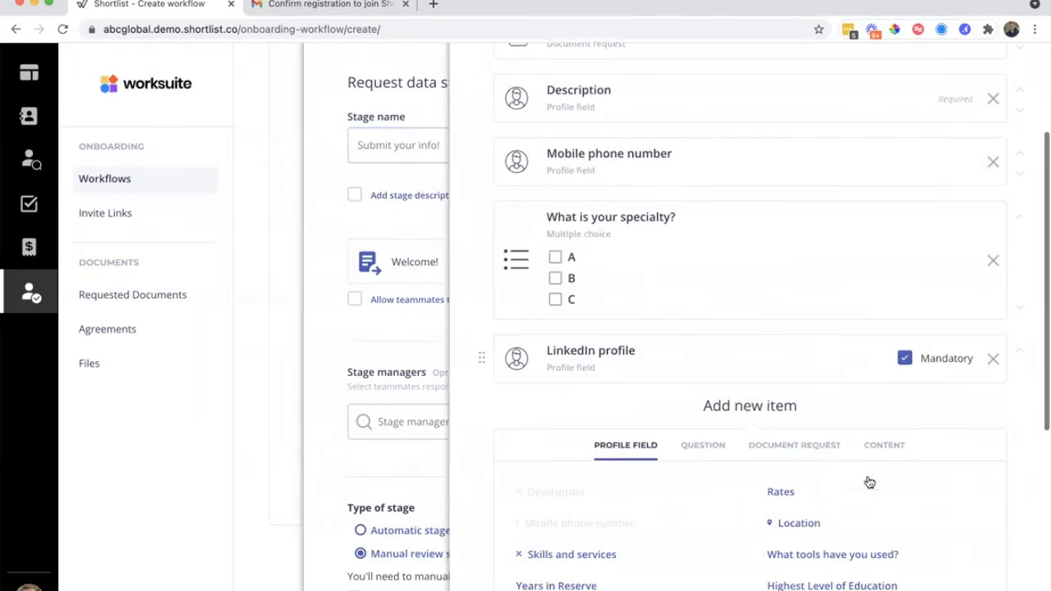
{"action": "scroll", "coordinate": [920, 299], "scroll_direction": "up", "scroll_amount": 2}
{"action": "left_click", "coordinate": [1001, 79]}
Step: Set the type of the Request data stage to Automatic stage, without assigning stage managers
{"action": "scroll", "coordinate": [688, 340], "scroll_direction": "down", "scroll_amount": 2}
{"action": "left_click", "coordinate": [587, 285]}
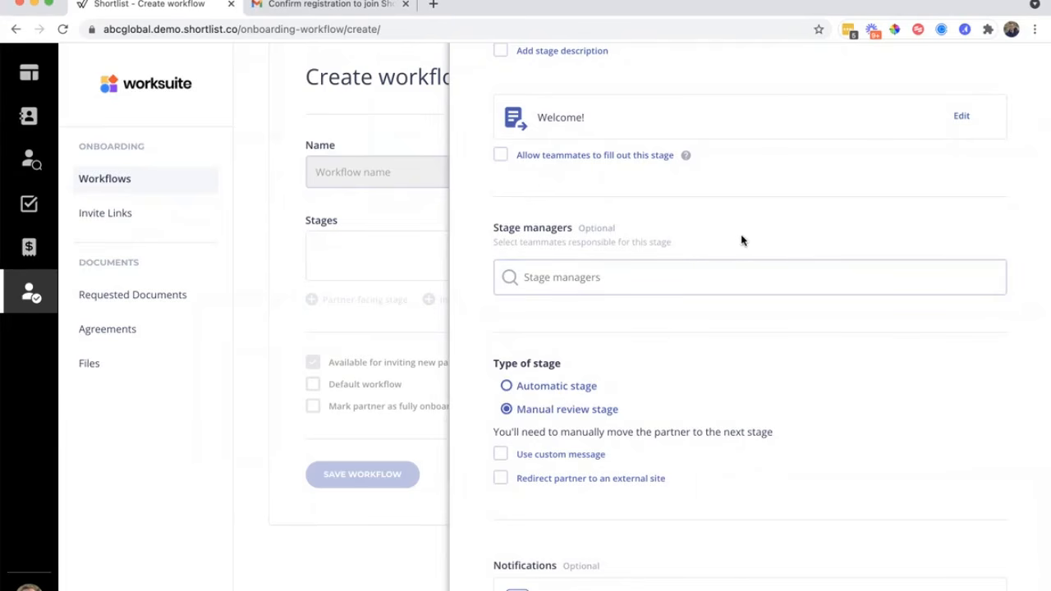
{"action": "scroll", "coordinate": [741, 239], "scroll_direction": "down", "scroll_amount": 2}
{"action": "scroll", "coordinate": [742, 240], "scroll_direction": "down", "scroll_amount": 1}
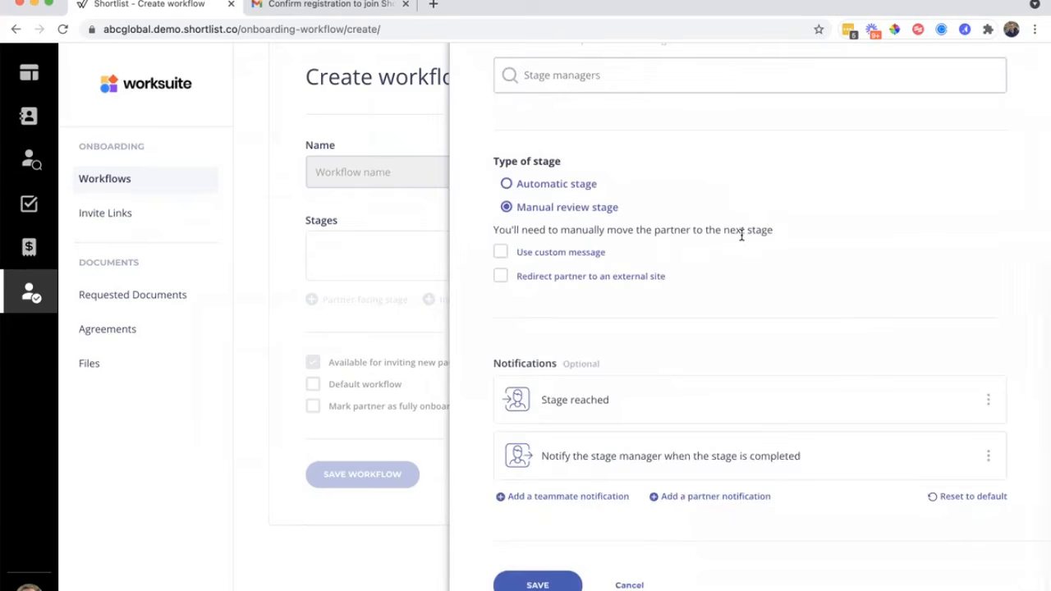
{"action": "left_click", "coordinate": [505, 181]}
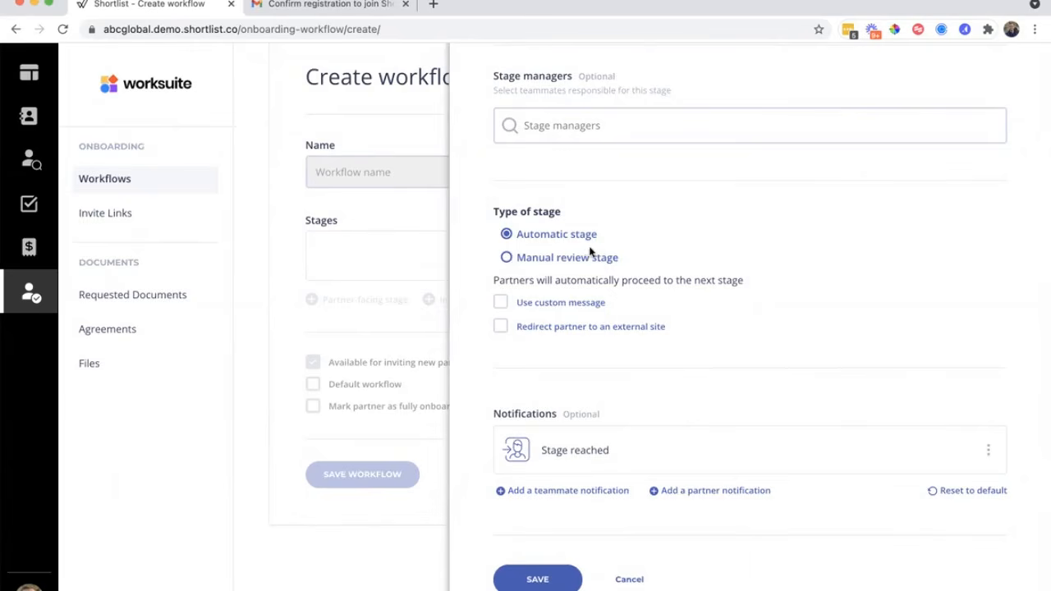
Step: Enable a custom exit message for the stage reading "Thanks for submitting! Next we'll have you enter some bank & tax details!"
{"action": "left_click", "coordinate": [500, 304]}
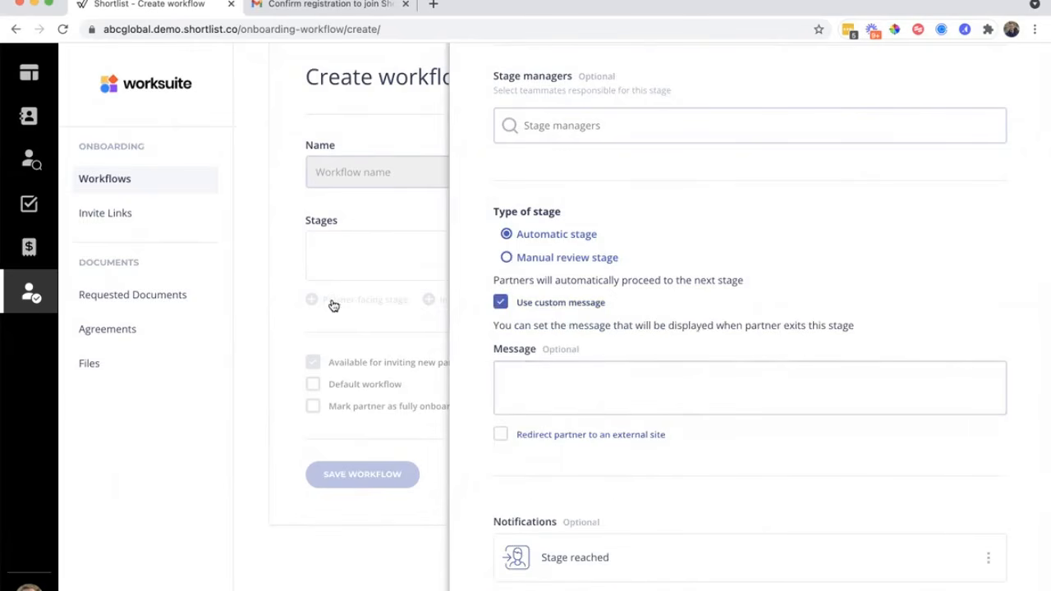
{"action": "left_click", "coordinate": [582, 388]}
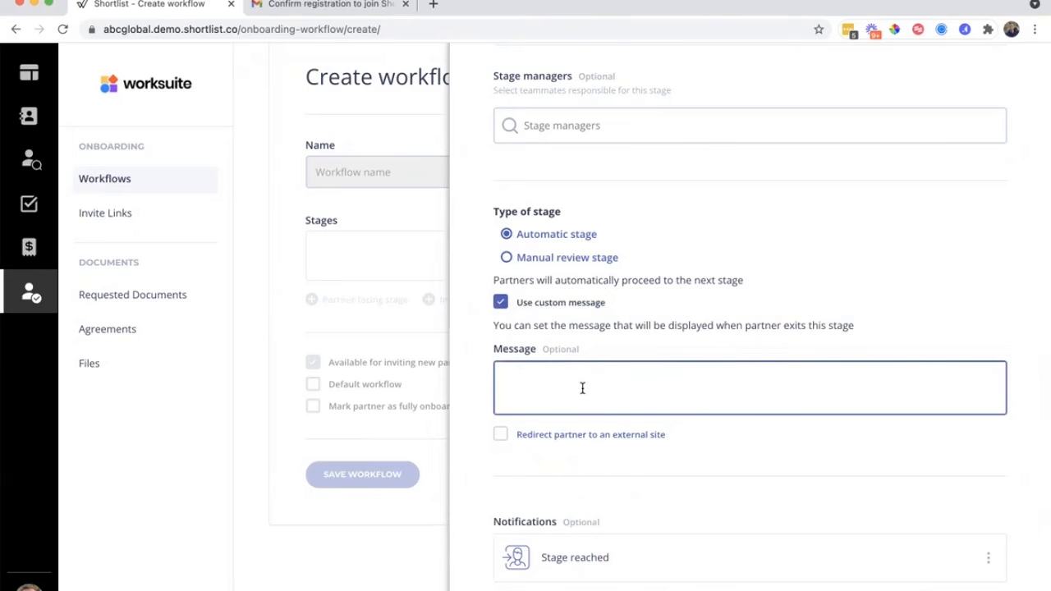
{"action": "type", "text": "Thanks for submitting"}
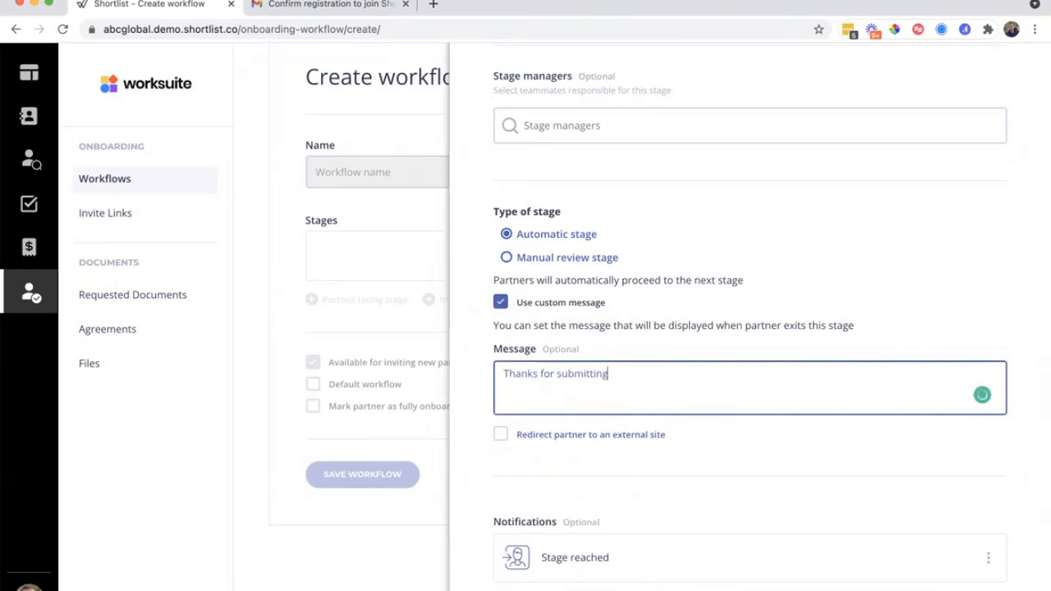
{"action": "type", "text": " have you enter some bank & tax details"}
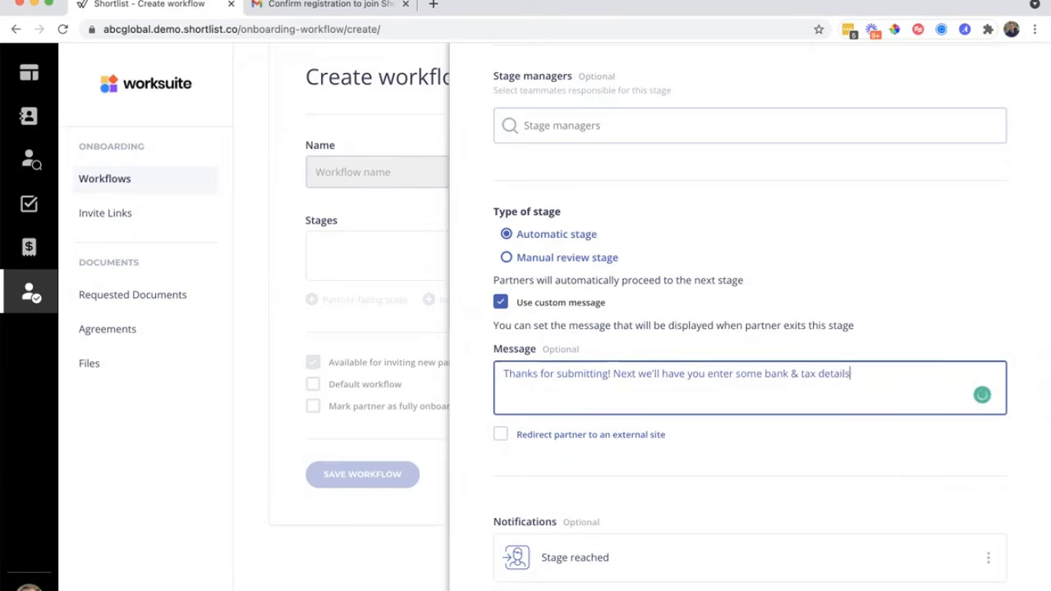
{"action": "type", "text": "!"}
{"action": "scroll", "coordinate": [582, 386], "scroll_direction": "down", "scroll_amount": 3}
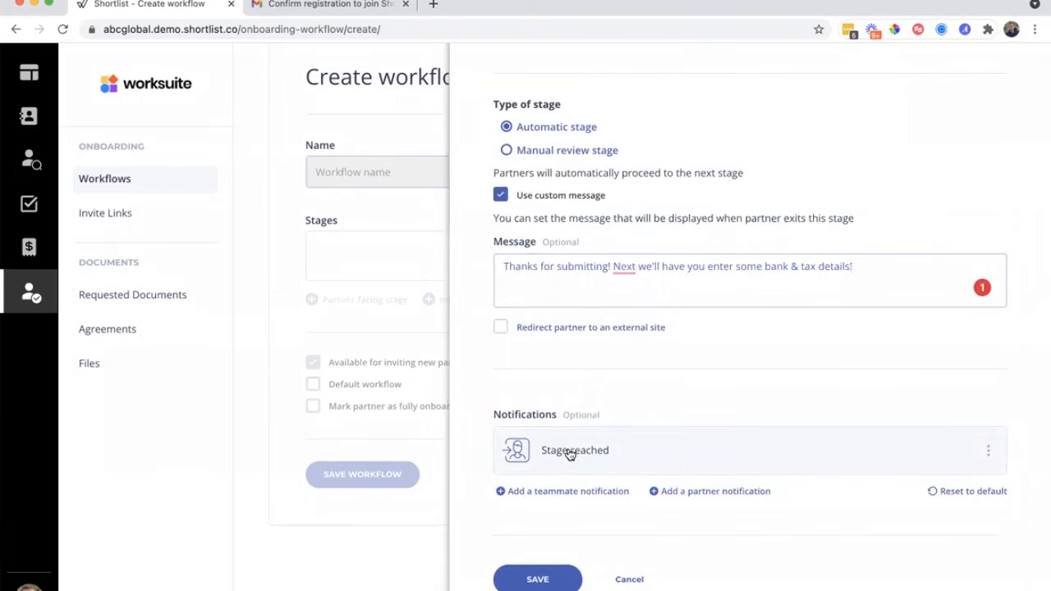
Step: Open the stage's Stage reached notification and replace its content with a greeting that uses the First Name variable, "Hi #first_name,"
{"action": "left_click", "coordinate": [569, 451]}
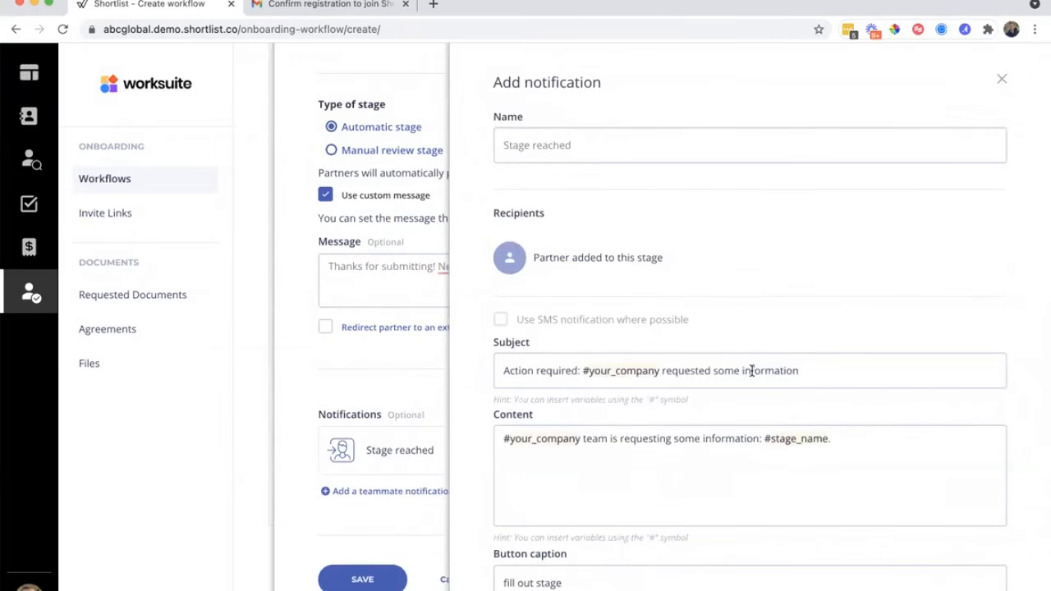
{"action": "scroll", "coordinate": [751, 370], "scroll_direction": "down", "scroll_amount": 2}
{"action": "left_click", "coordinate": [896, 375]}
{"action": "key", "text": "Return"}
{"action": "key", "text": "Return"}
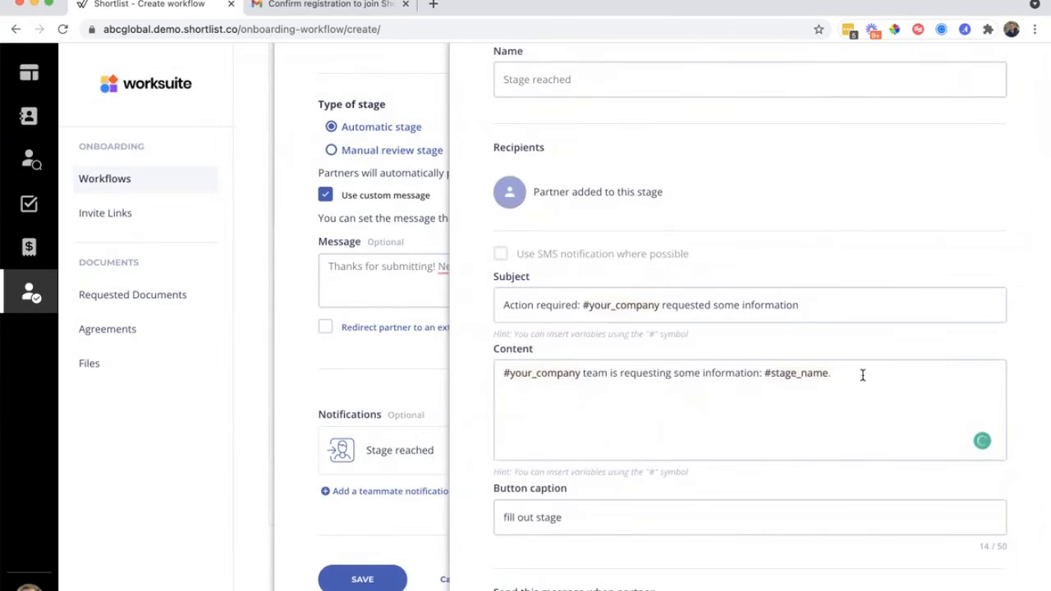
{"action": "triple_click", "coordinate": [694, 368]}
{"action": "type", "text": "H"}
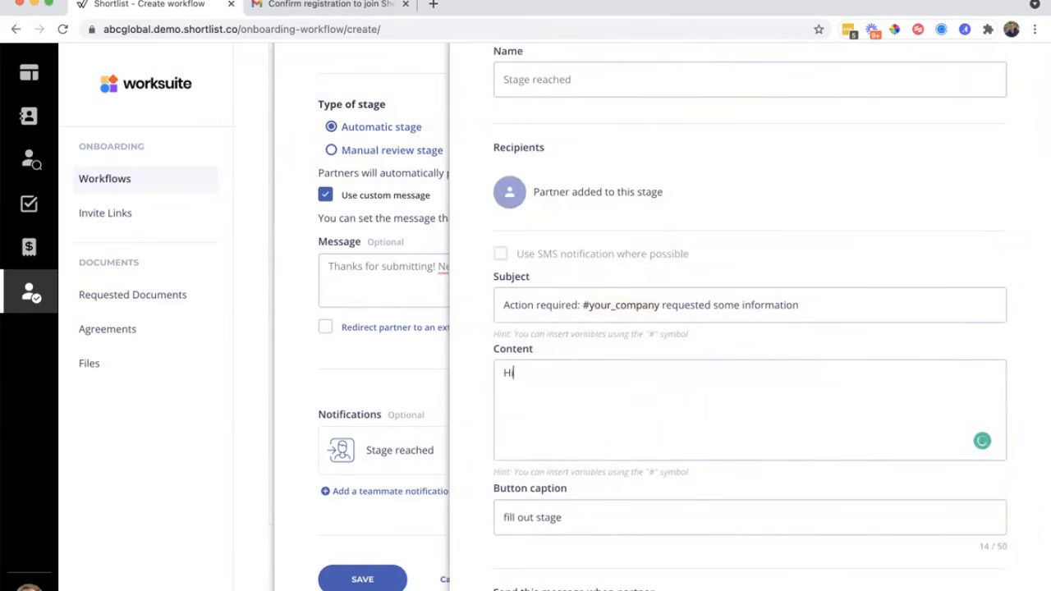
{"action": "type", "text": "i #"}
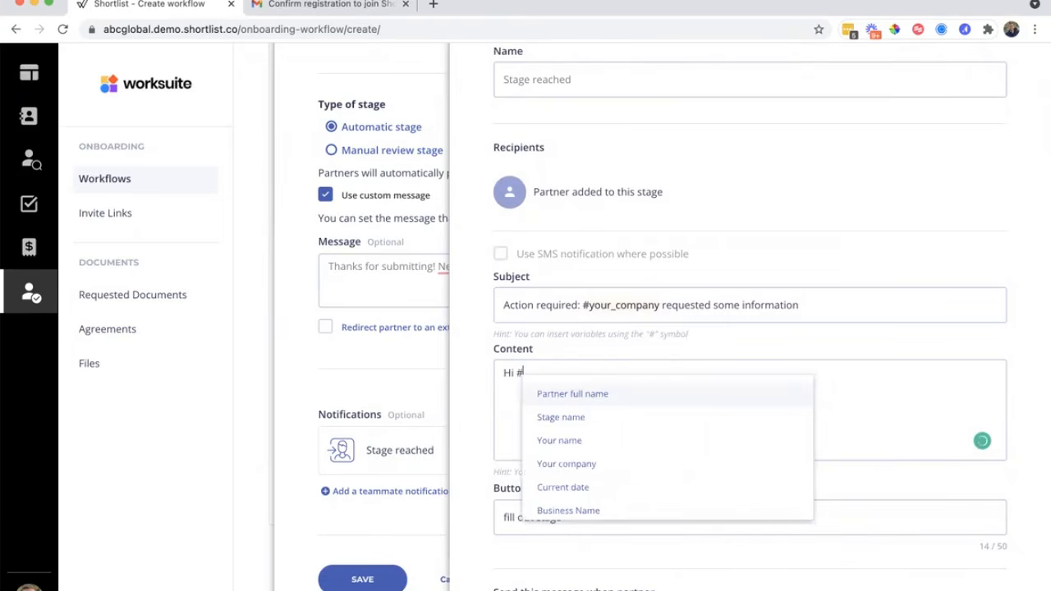
{"action": "type", "text": "f"}
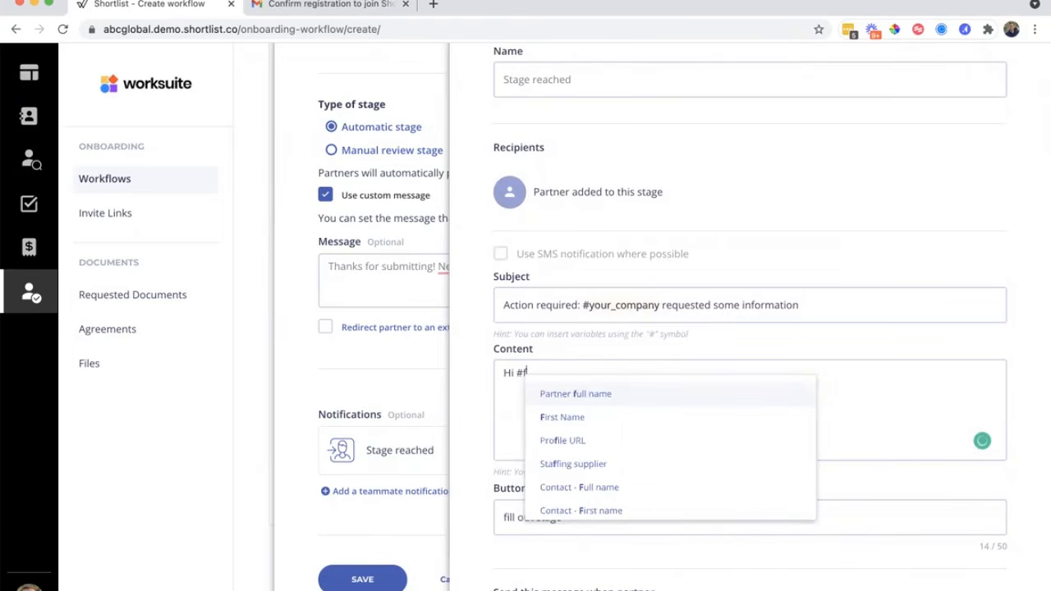
{"action": "left_click", "coordinate": [575, 416]}
Step: Add the line "We'd love to have you complete onboarding!" to the notification content, followed by the Job Opening - name variable
{"action": "type", "text": "We'd love to have you complete onboarding!"}
{"action": "key", "text": "Return"}
{"action": "key", "text": "Return"}
{"action": "type", "text": "#"}
{"action": "scroll", "coordinate": [583, 524], "scroll_direction": "down", "scroll_amount": 5}
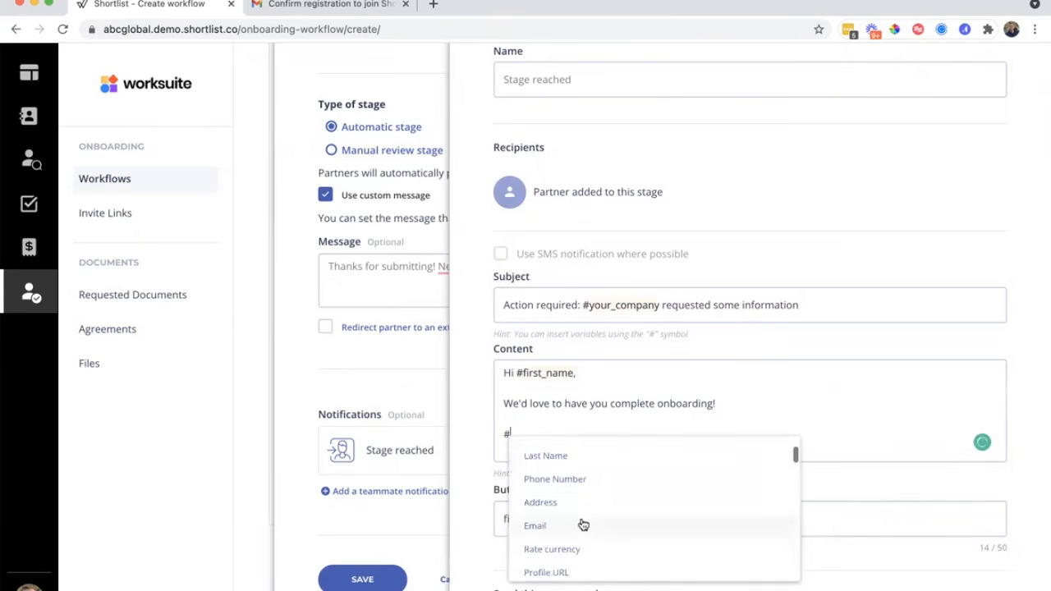
{"action": "type", "text": "jo"}
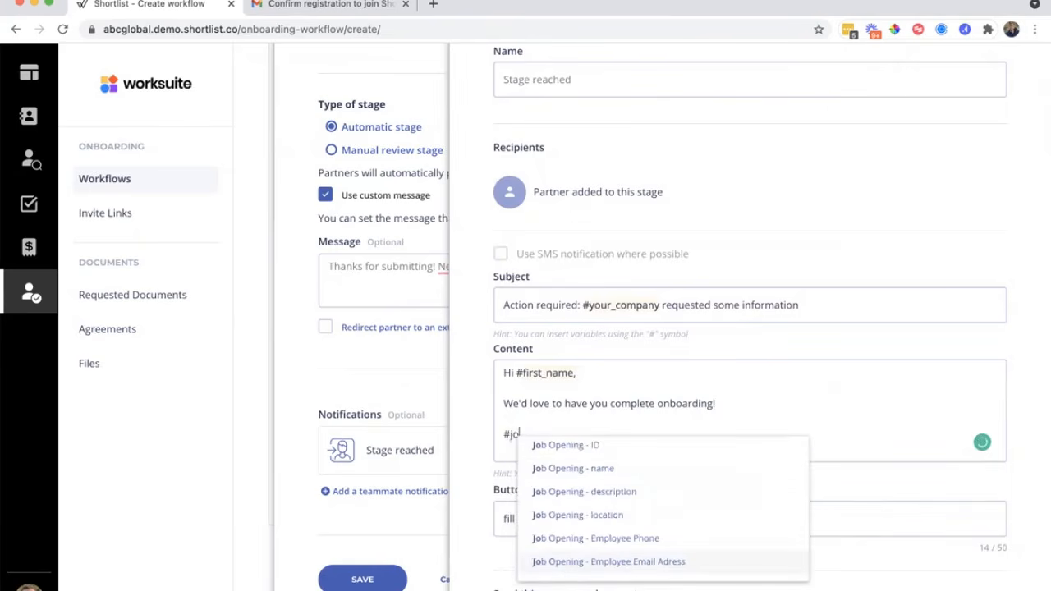
{"action": "left_click", "coordinate": [599, 468]}
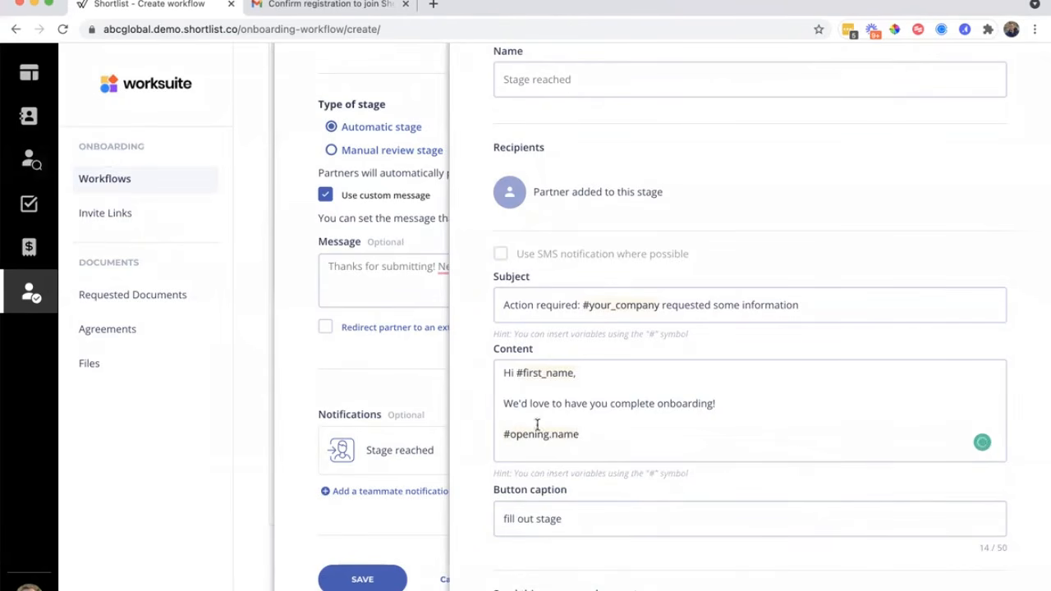
{"action": "left_click", "coordinate": [610, 445]}
Step: Set the notification's button caption to "Apply now!"
{"action": "scroll", "coordinate": [610, 446], "scroll_direction": "down", "scroll_amount": 1}
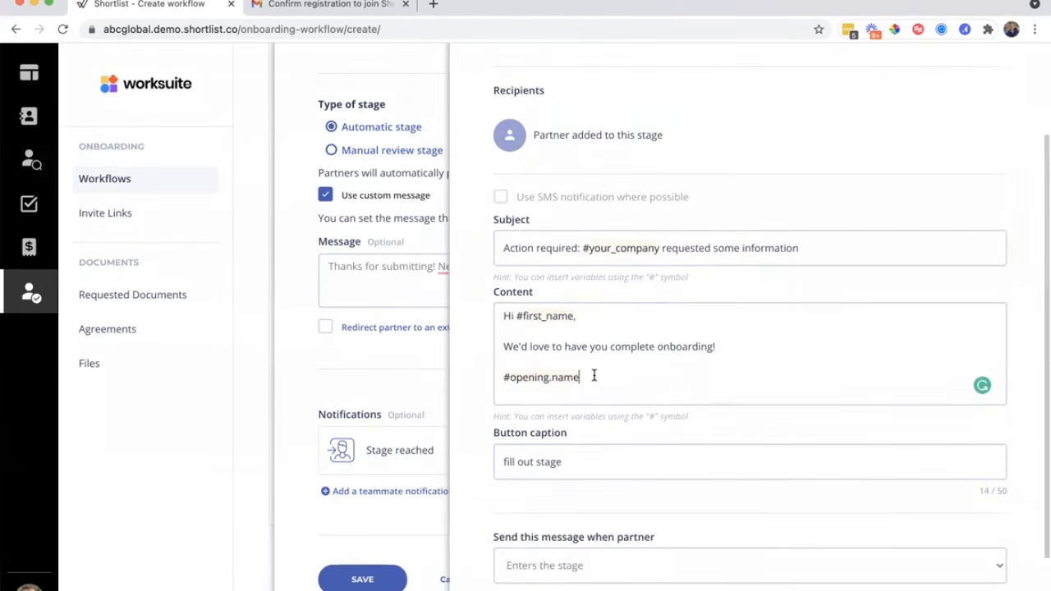
{"action": "double_click", "coordinate": [546, 461]}
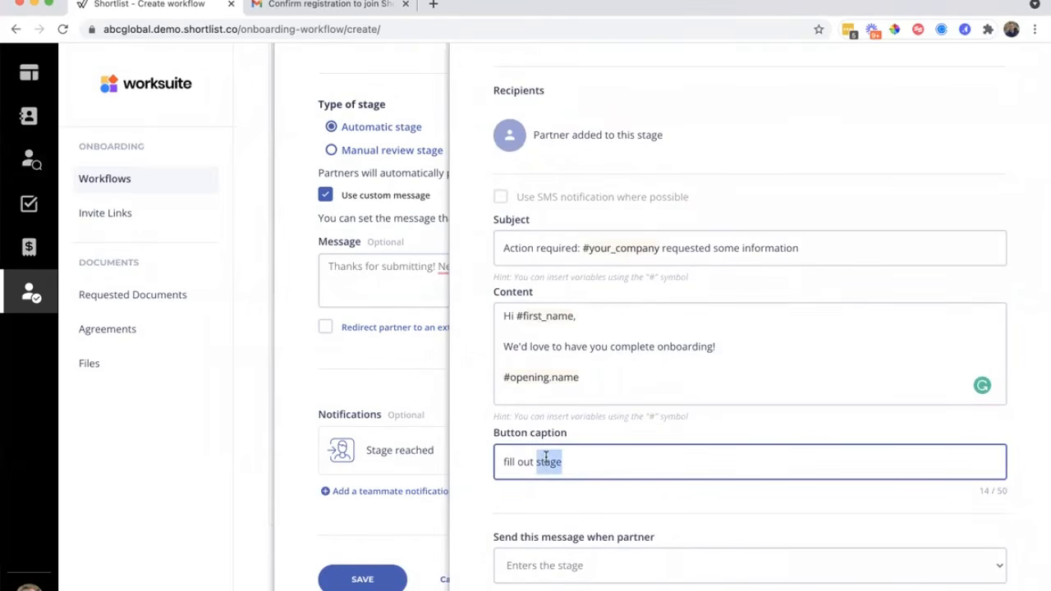
{"action": "triple_click", "coordinate": [545, 460]}
{"action": "key", "text": "BackSpace"}
{"action": "type", "text": "Apply now"}
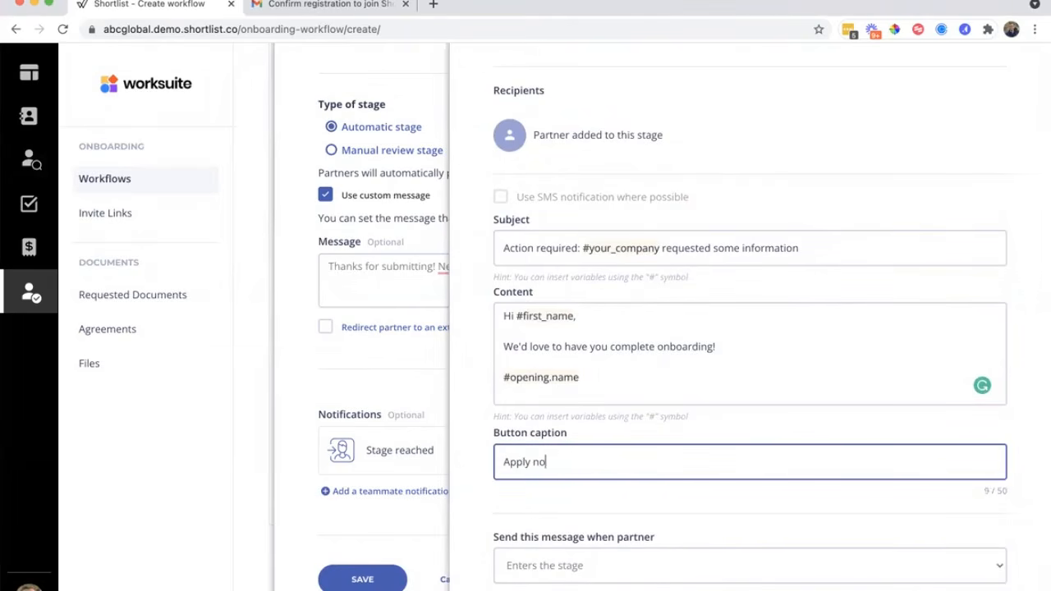
{"action": "type", "text": "!"}
Step: Set the notification to be sent when the partner leaves the stage
{"action": "scroll", "coordinate": [626, 524], "scroll_direction": "down", "scroll_amount": 2}
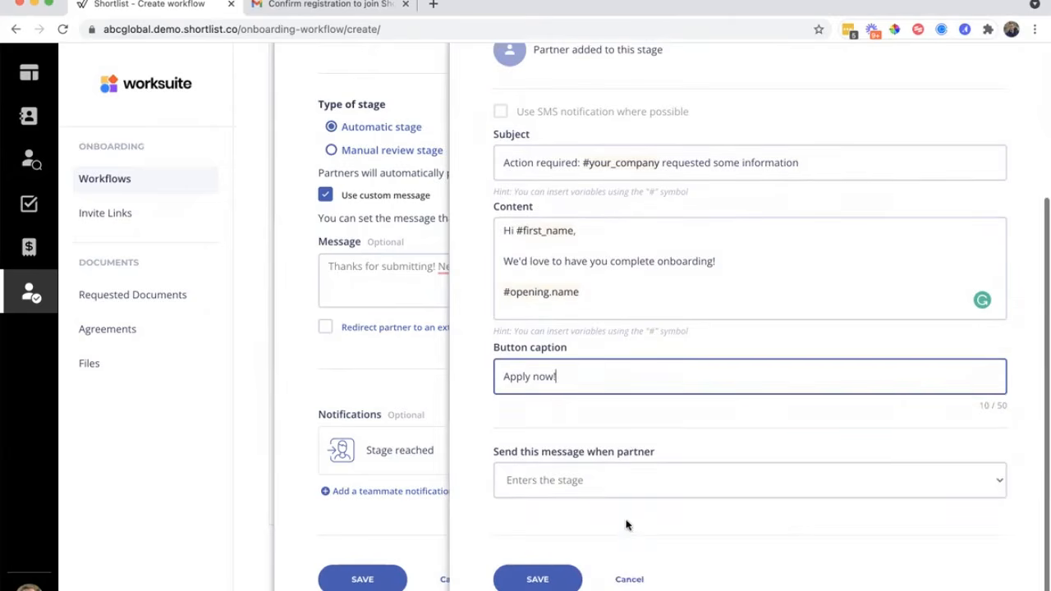
{"action": "left_click", "coordinate": [572, 490]}
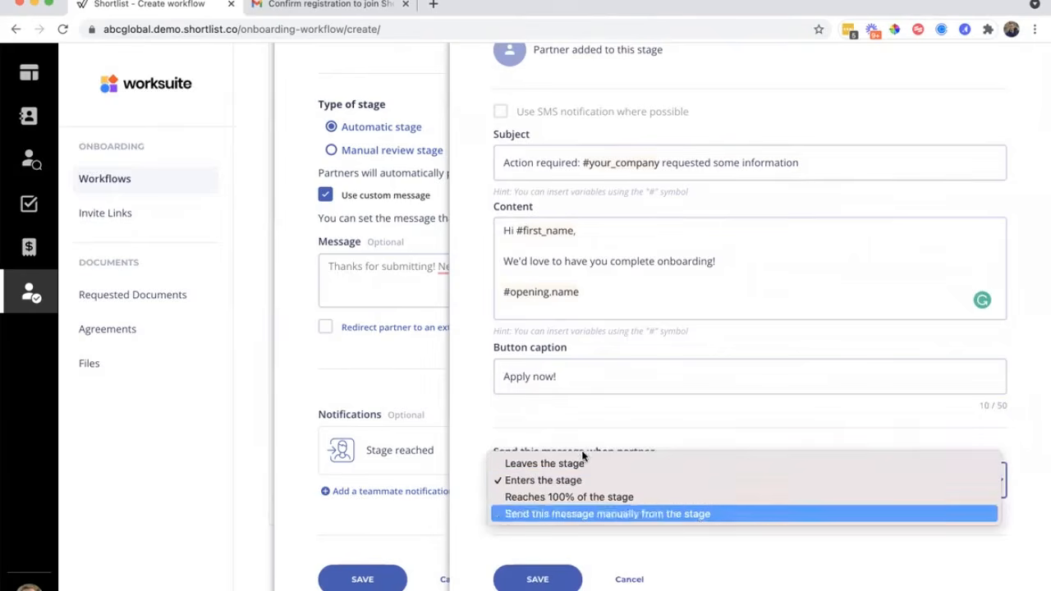
{"action": "left_click", "coordinate": [549, 462]}
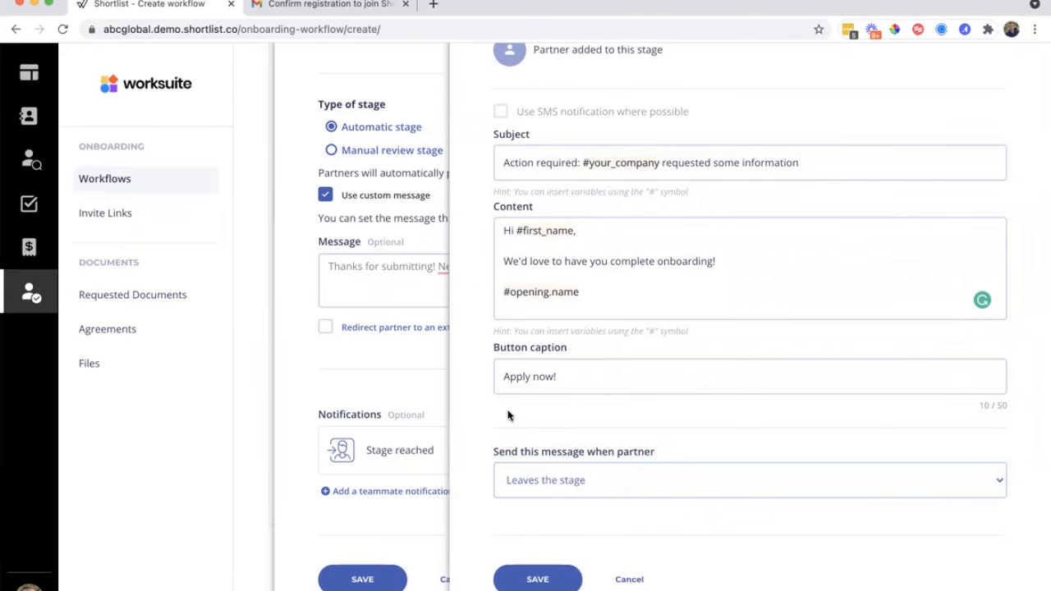
Step: Change the notification's sending trigger to Enters the stage, and from that to Send this message manually from the stage
{"action": "left_click", "coordinate": [563, 484]}
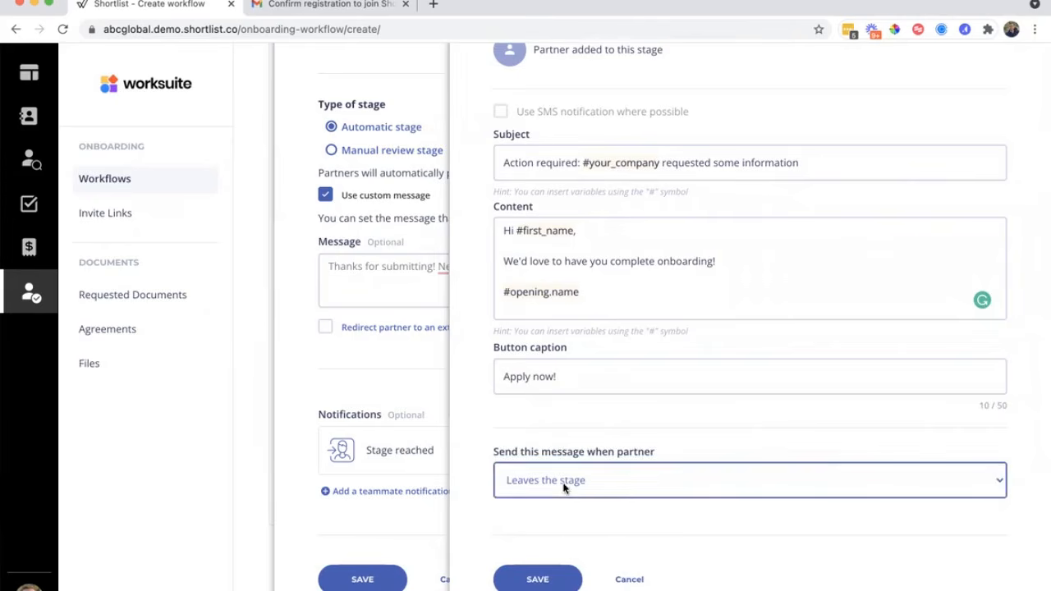
{"action": "left_click", "coordinate": [561, 497]}
{"action": "left_click", "coordinate": [563, 493]}
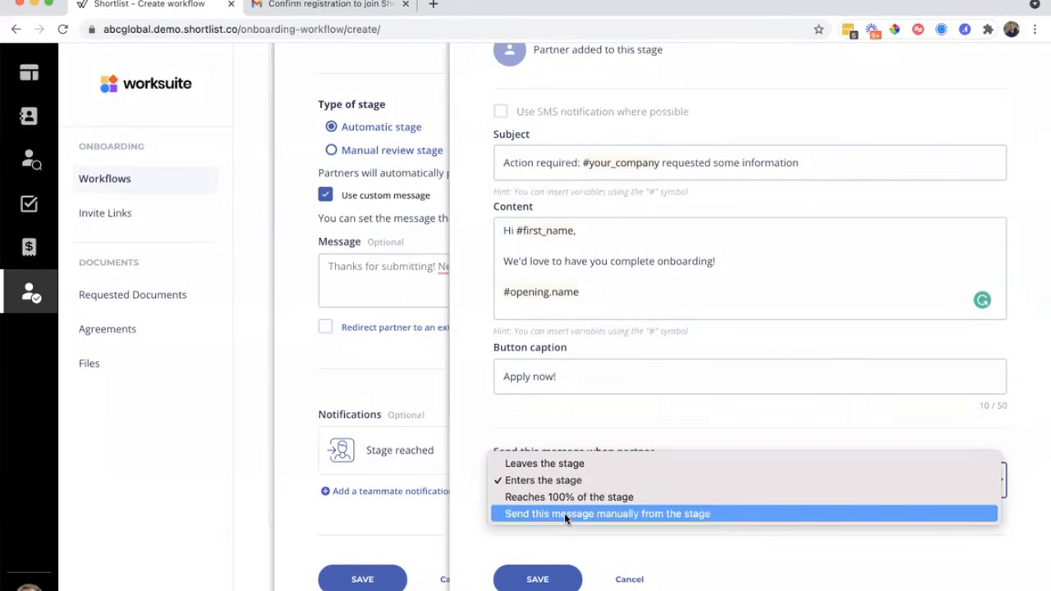
{"action": "left_click", "coordinate": [564, 513]}
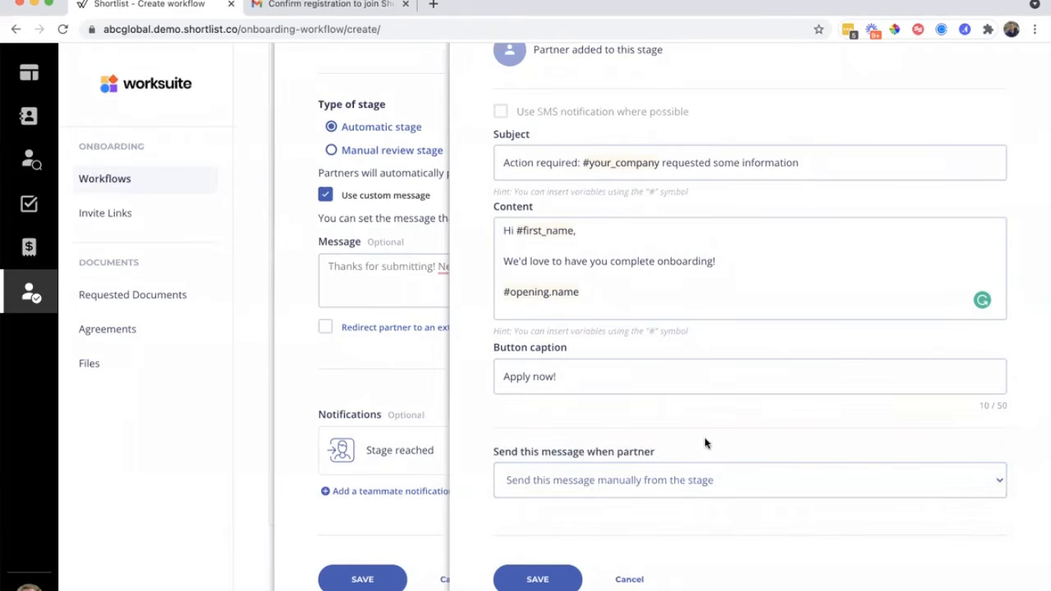
Step: Review the sending trigger options again and close the Stage reached notification without saving
{"action": "left_click", "coordinate": [646, 297]}
{"action": "left_click", "coordinate": [646, 473]}
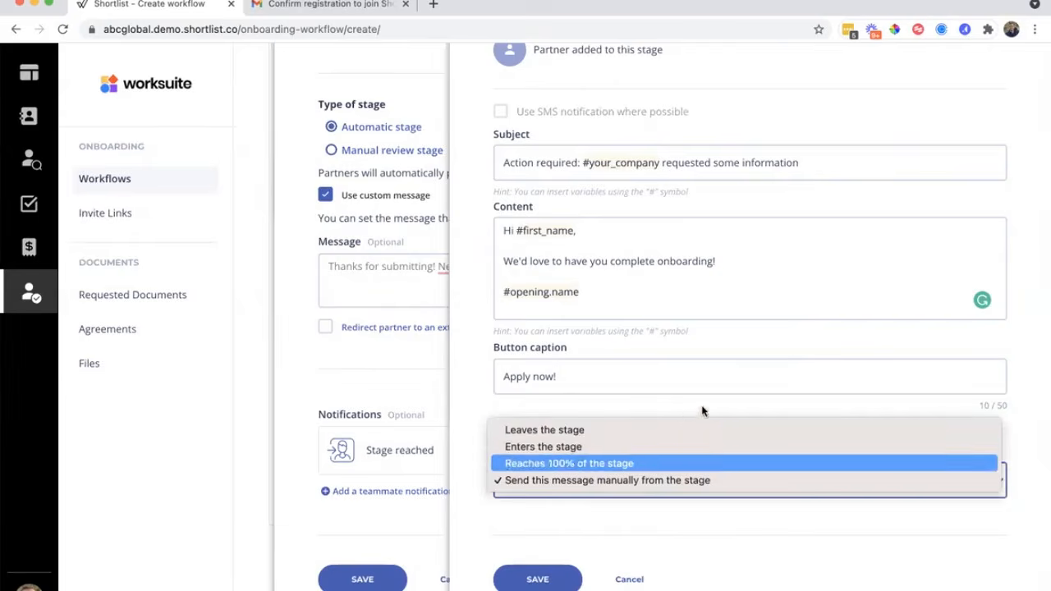
{"action": "left_click", "coordinate": [730, 411]}
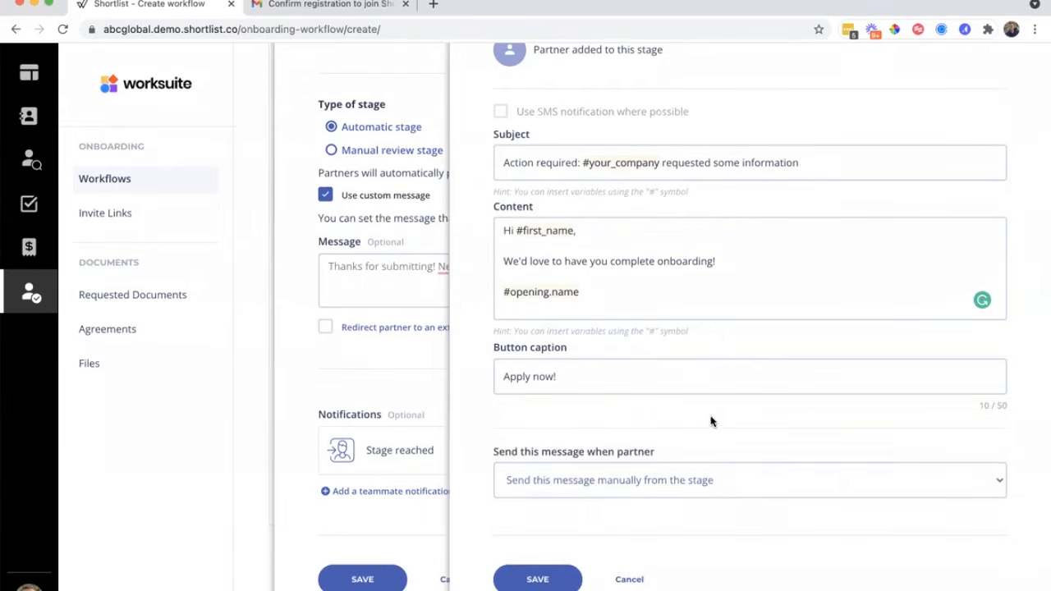
{"action": "scroll", "coordinate": [711, 421], "scroll_direction": "up", "scroll_amount": 1}
{"action": "scroll", "coordinate": [711, 421], "scroll_direction": "up", "scroll_amount": 3}
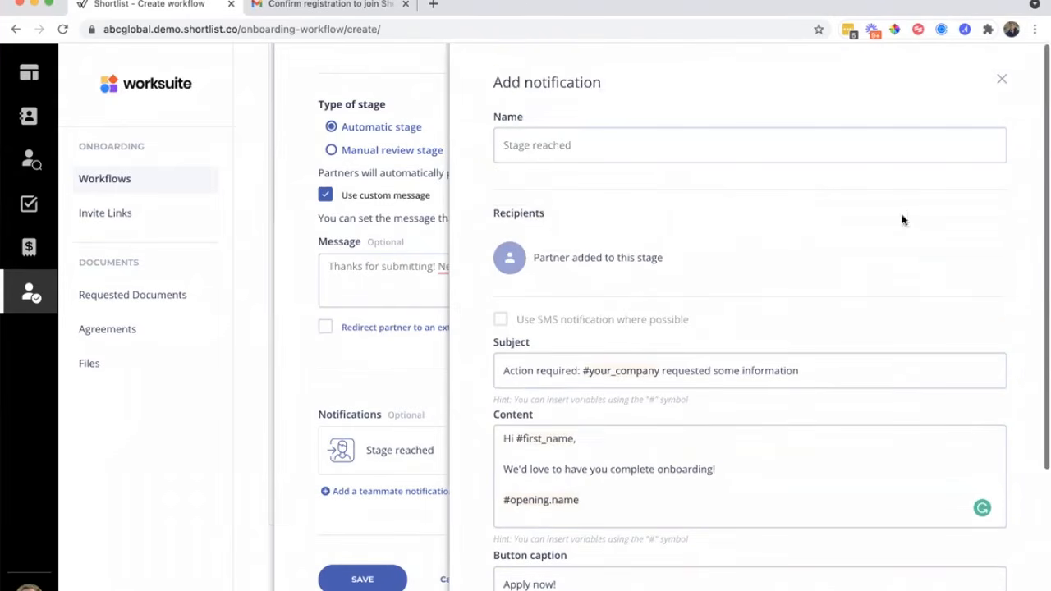
{"action": "left_click", "coordinate": [999, 81]}
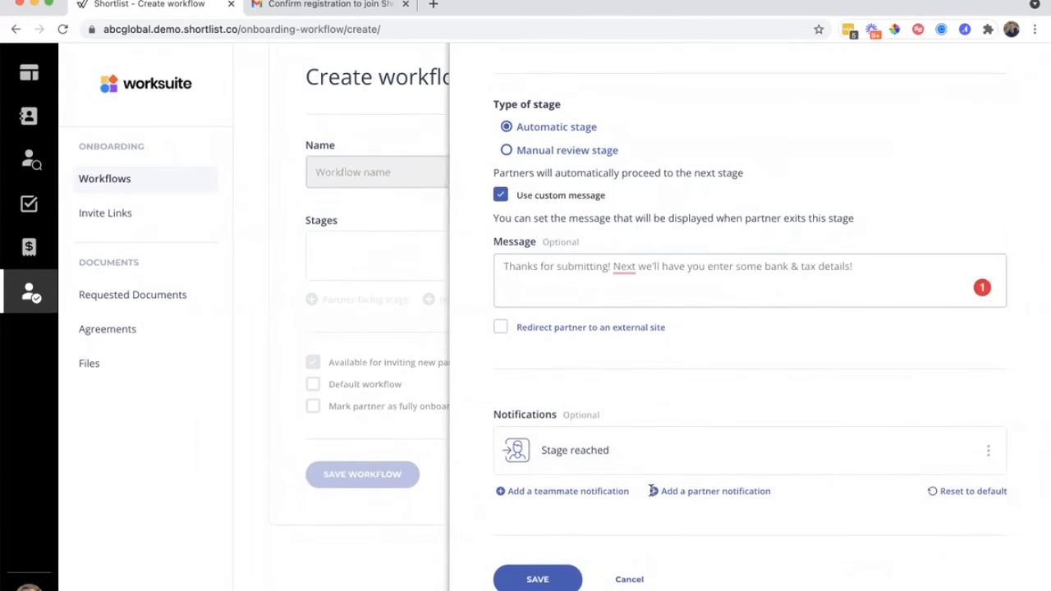
Step: Start a new teammate notification for the stage and add one of the suggested teammates as its recipient
{"action": "left_click", "coordinate": [601, 491]}
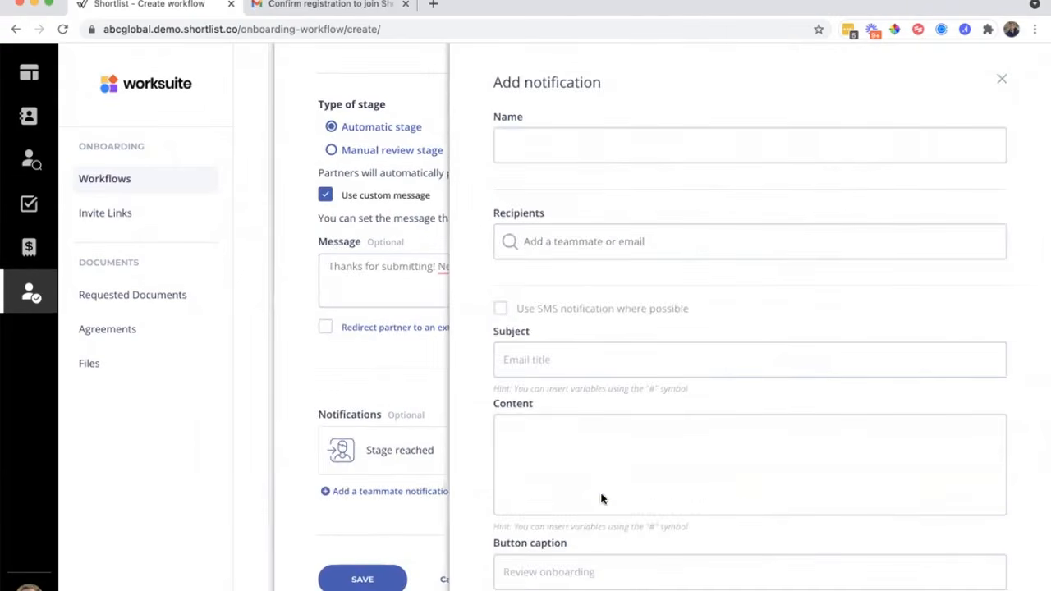
{"action": "left_click", "coordinate": [583, 240]}
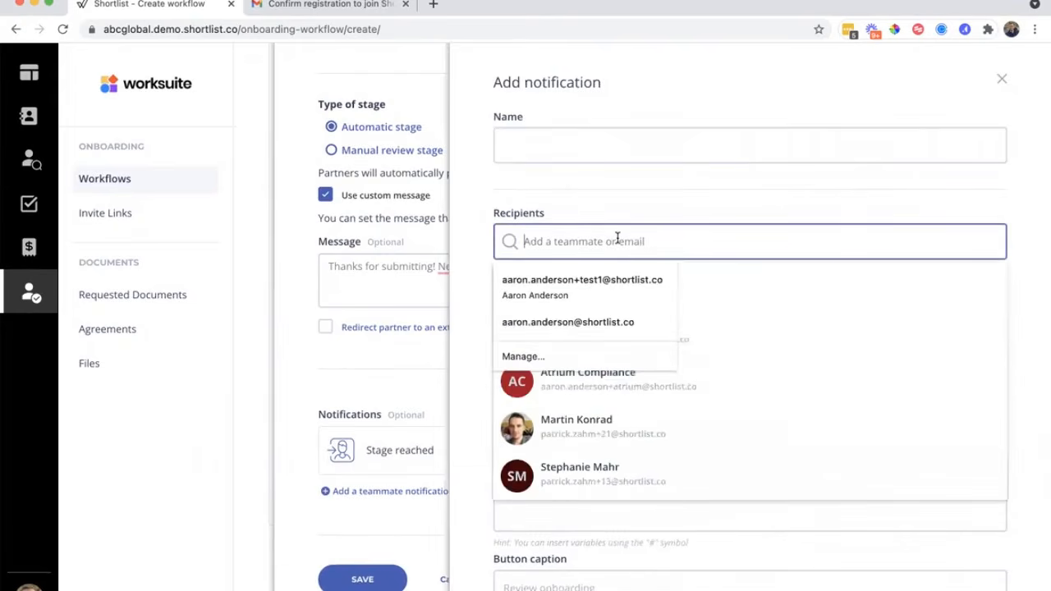
{"action": "left_click", "coordinate": [674, 429]}
{"action": "scroll", "coordinate": [677, 308], "scroll_direction": "down", "scroll_amount": 2}
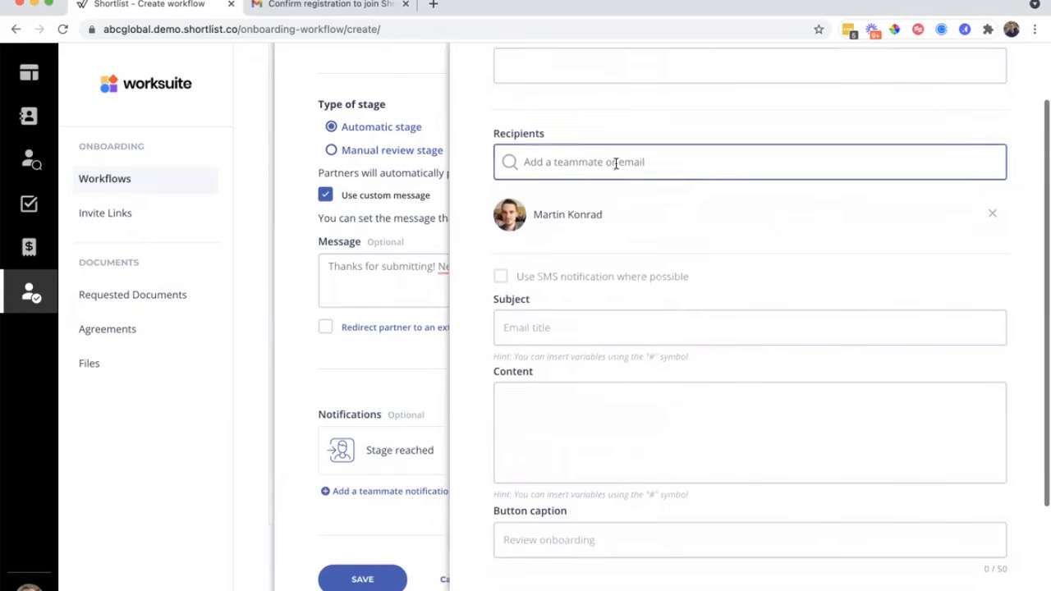
Step: Set the subject of the teammate notification to "Setup Access to Freelancer Slack Channel"
{"action": "left_click", "coordinate": [605, 318]}
{"action": "type", "text": "Setup Access to F"}
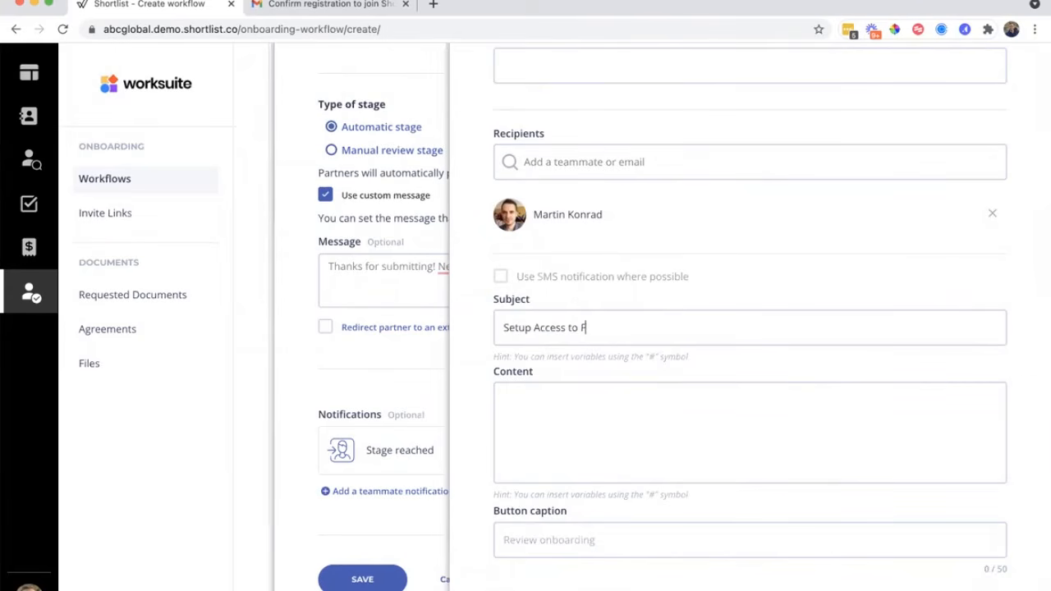
{"action": "type", "text": "lack Channel"}
{"action": "key", "text": "Tab"}
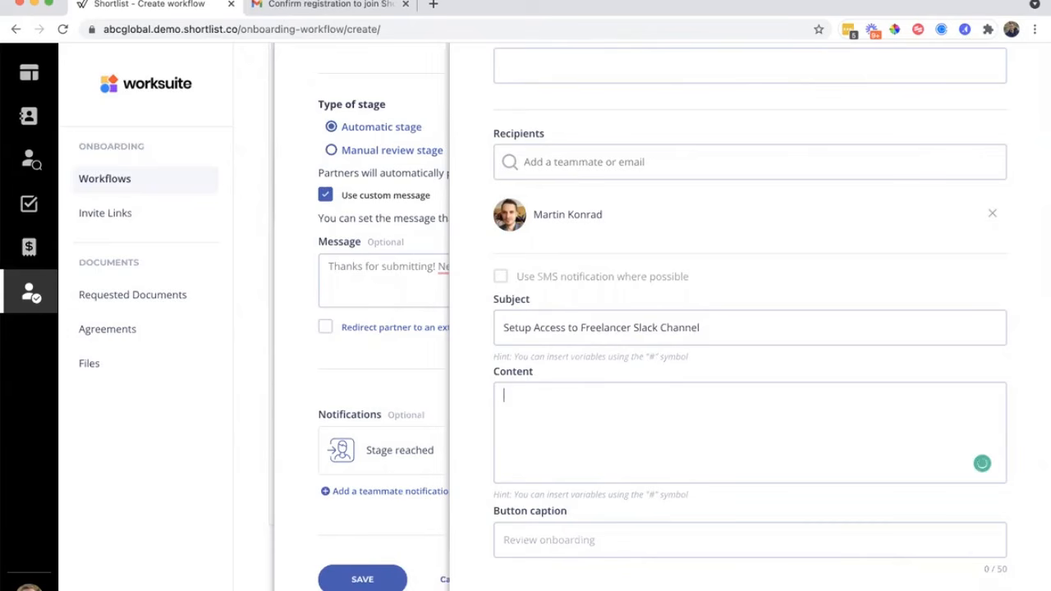
Step: Fill the notification content with the lines "Name: #partners_name" and "Email: #email", using the partner name and email variables
{"action": "type", "text": "Name: 3"}
{"action": "key", "text": "BackSpace"}
{"action": "type", "text": "#par"}
{"action": "left_click", "coordinate": [616, 415]}
{"action": "key", "text": "Return"}
{"action": "type", "text": "Email: #email"}
{"action": "key", "text": "Return"}
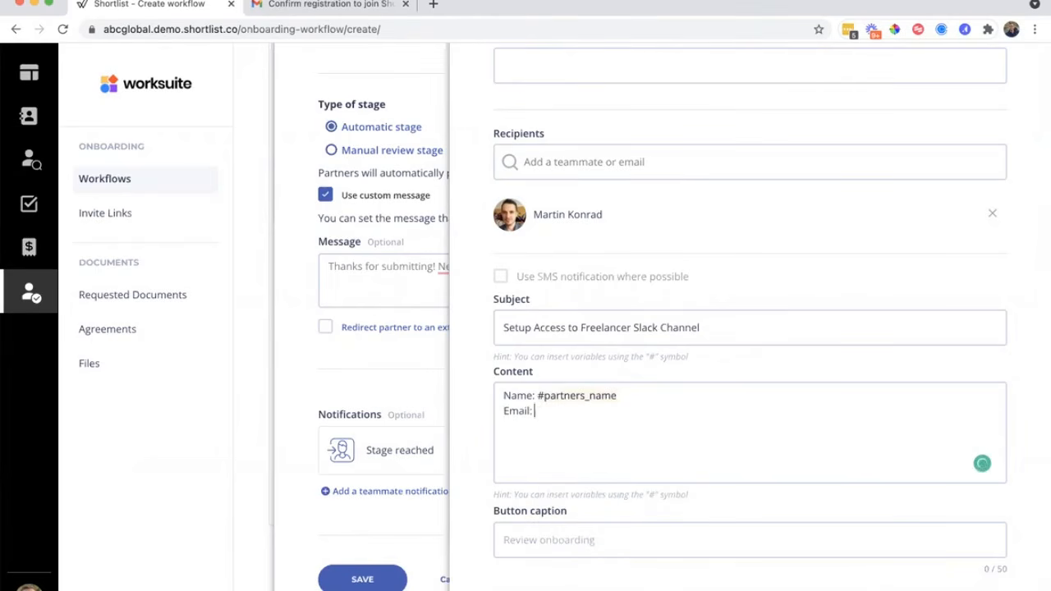
{"action": "type", "text": "#email"}
Step: Cancel the teammate notification and discard the Request data stage
{"action": "scroll", "coordinate": [590, 367], "scroll_direction": "down", "scroll_amount": 3}
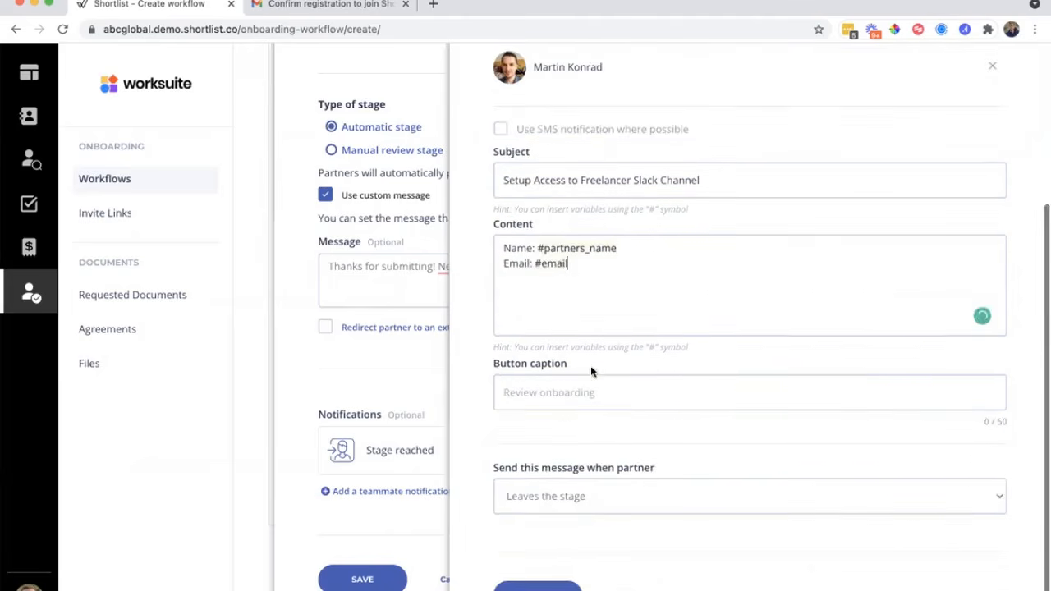
{"action": "left_click", "coordinate": [630, 581]}
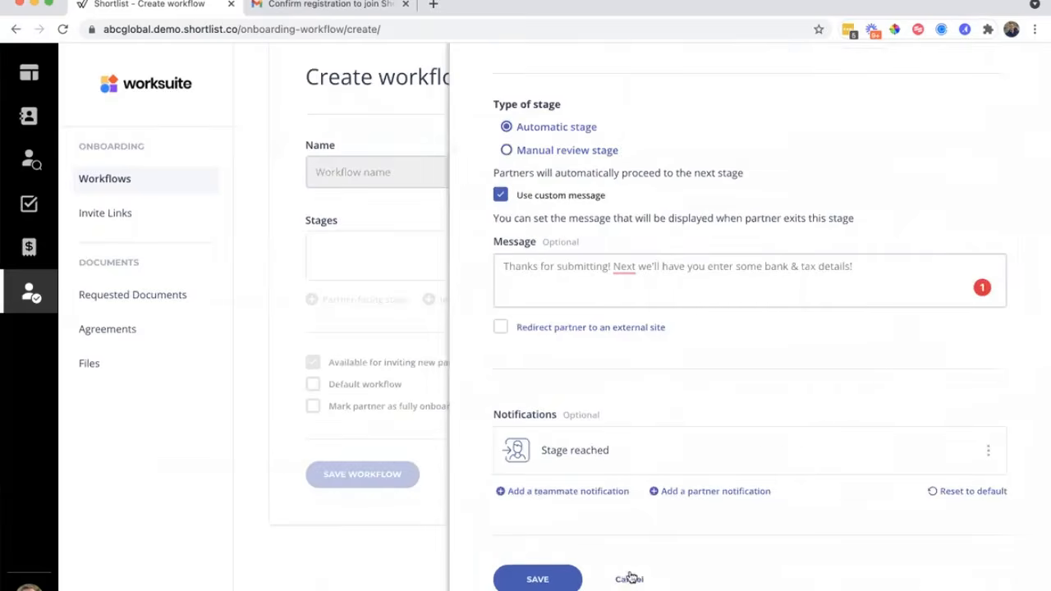
{"action": "left_click", "coordinate": [628, 578]}
Step: Open a partner-facing Bank details stage to view its settings and close it without adding it
{"action": "left_click", "coordinate": [375, 300]}
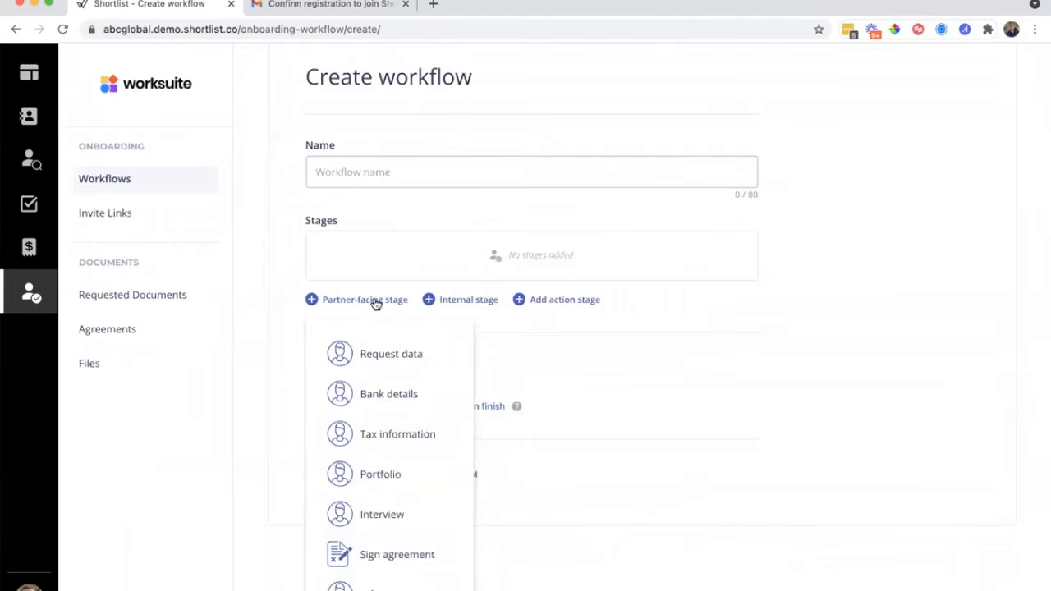
{"action": "left_click", "coordinate": [390, 395]}
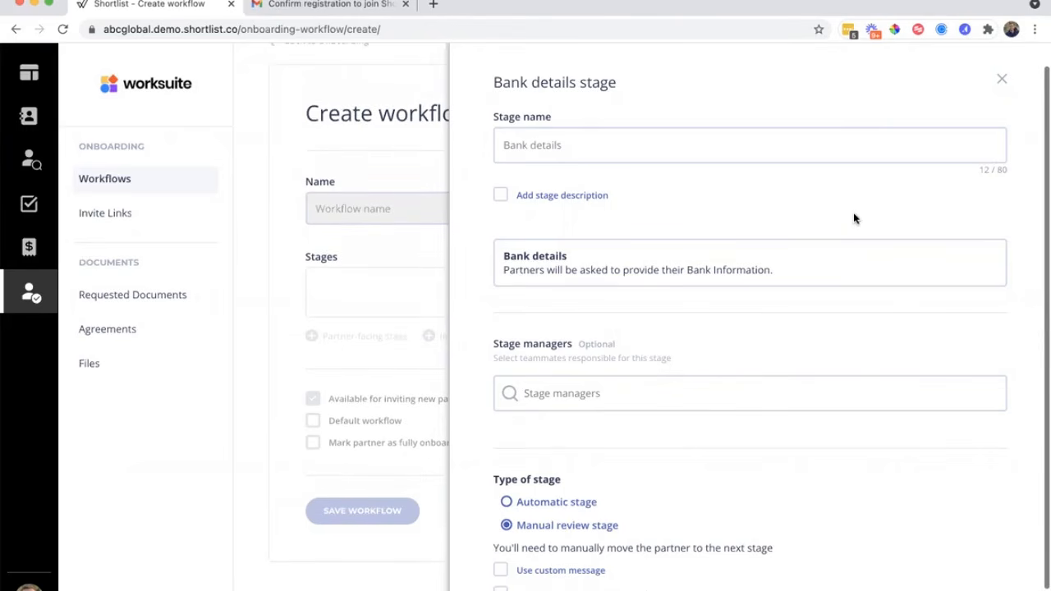
{"action": "left_click", "coordinate": [1005, 84]}
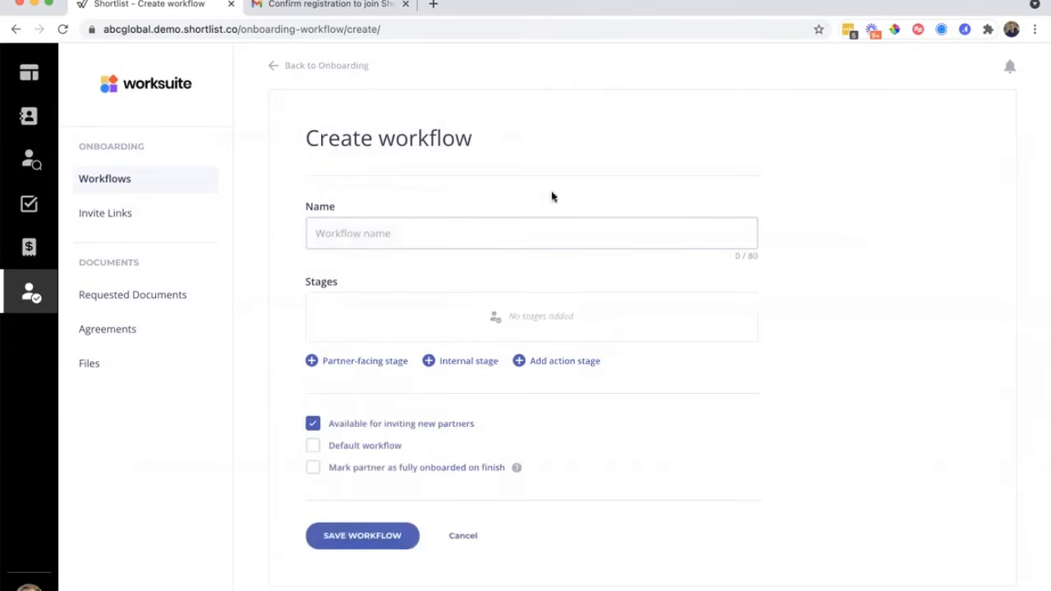
Step: Open a partner-facing Tax information stage and examine its settings
{"action": "left_click", "coordinate": [366, 361]}
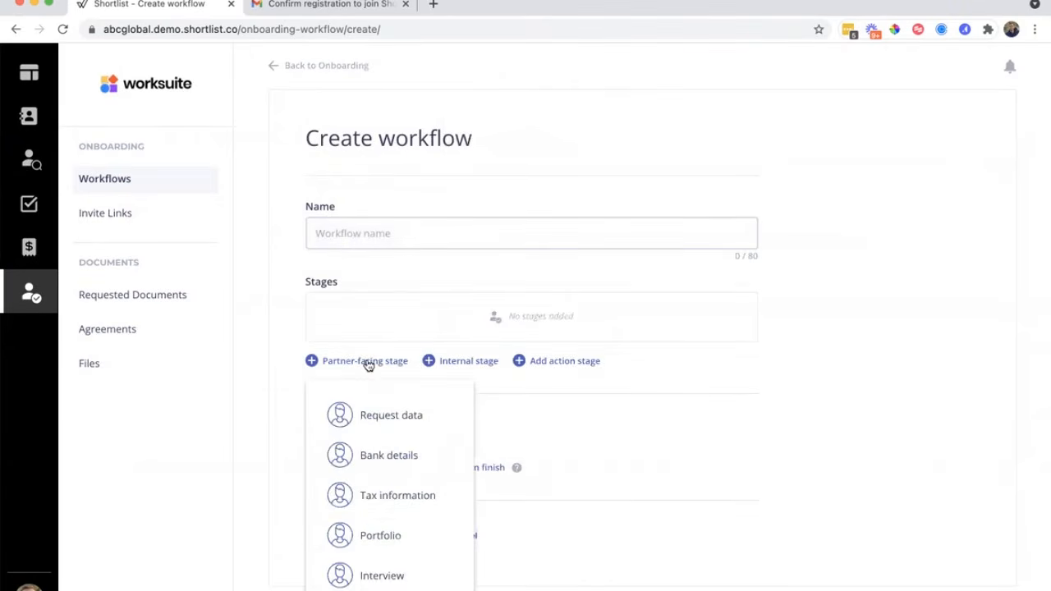
{"action": "left_click", "coordinate": [382, 496]}
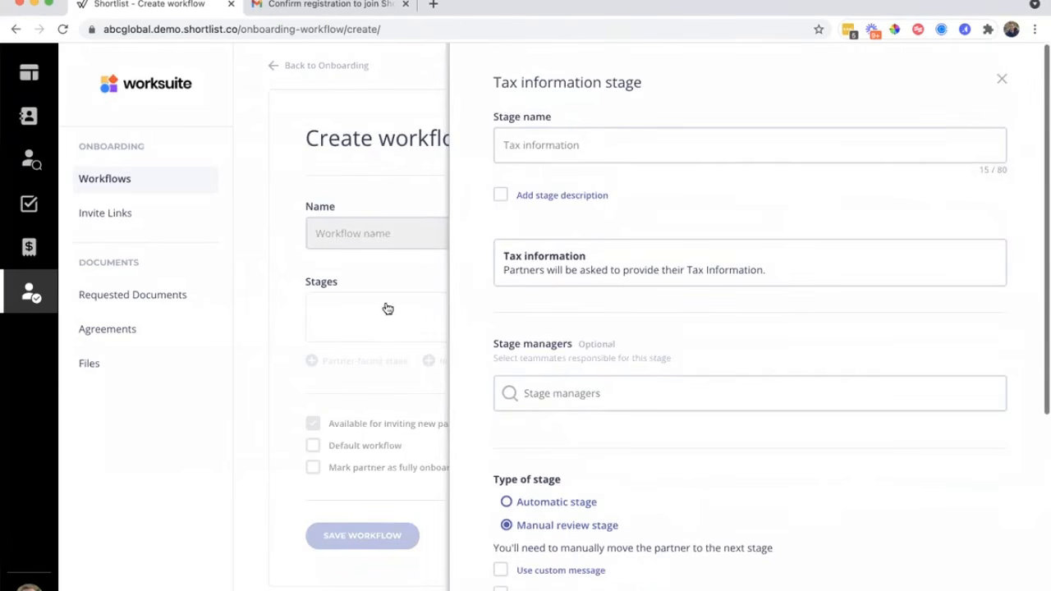
{"action": "scroll", "coordinate": [385, 304], "scroll_direction": "down", "scroll_amount": 2}
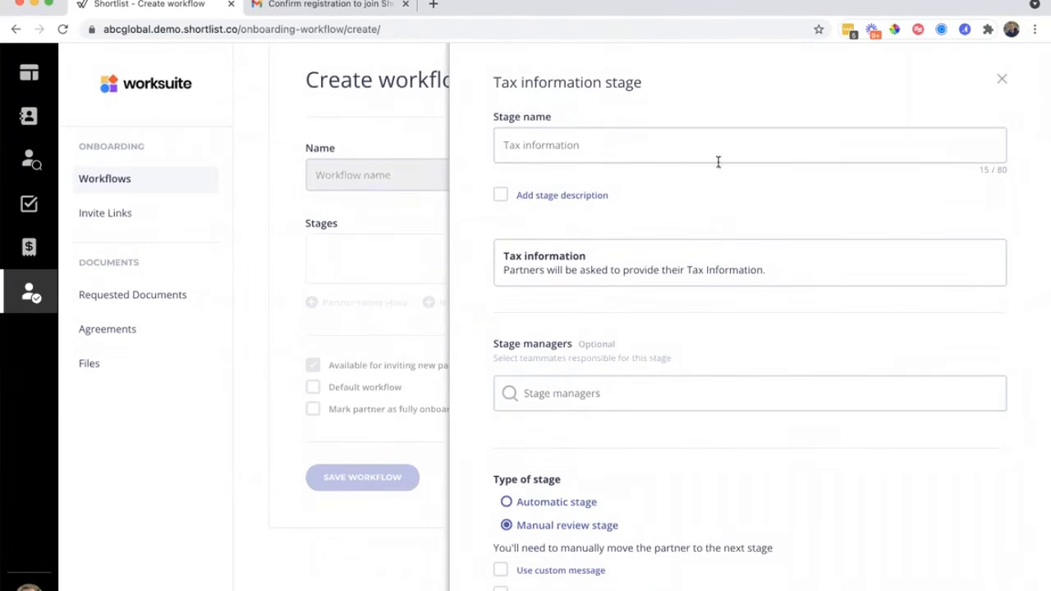
Step: Close the Tax information stage, and open a partner-facing Portfolio stage to view its settings without adding it
{"action": "left_click", "coordinate": [1002, 80]}
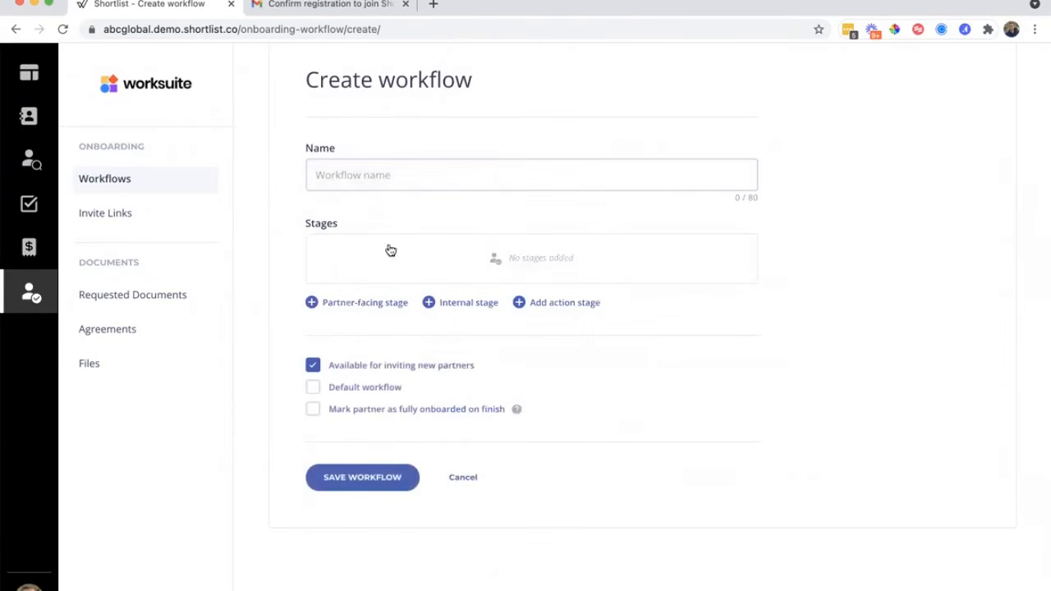
{"action": "left_click", "coordinate": [336, 305]}
{"action": "scroll", "coordinate": [399, 447], "scroll_direction": "down", "scroll_amount": 1}
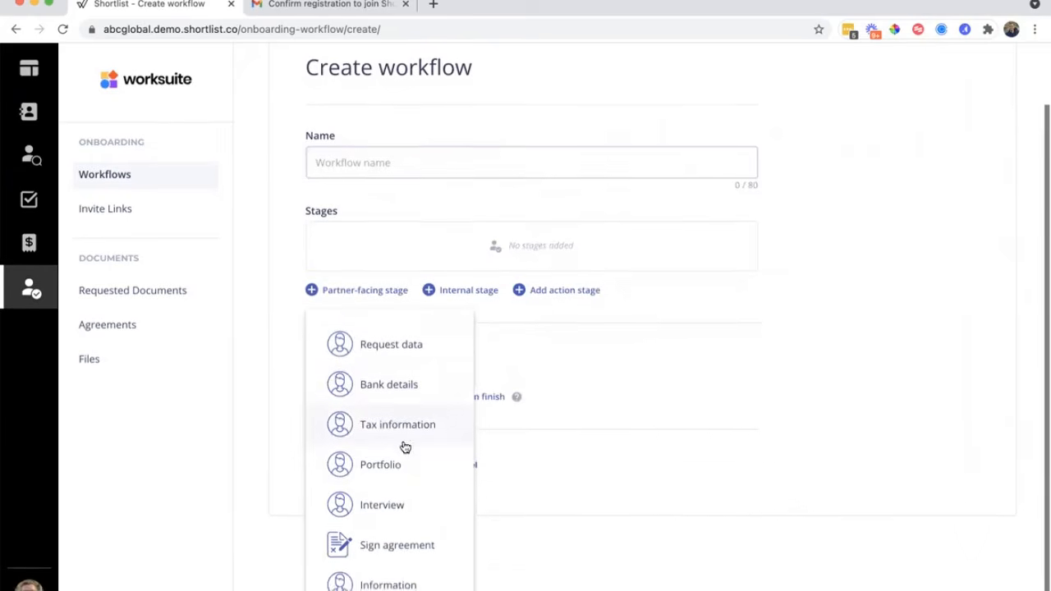
{"action": "left_click", "coordinate": [399, 473]}
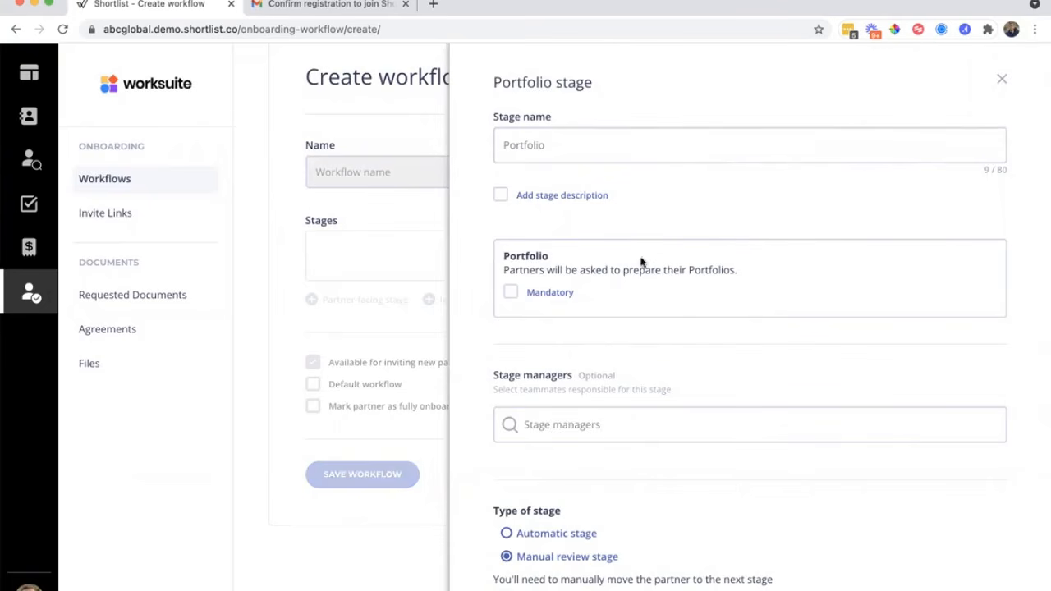
{"action": "left_click", "coordinate": [1002, 81]}
Step: Open a partner-facing Interview stage to view its settings, including the calendar link, and close it without adding it
{"action": "left_click", "coordinate": [369, 301]}
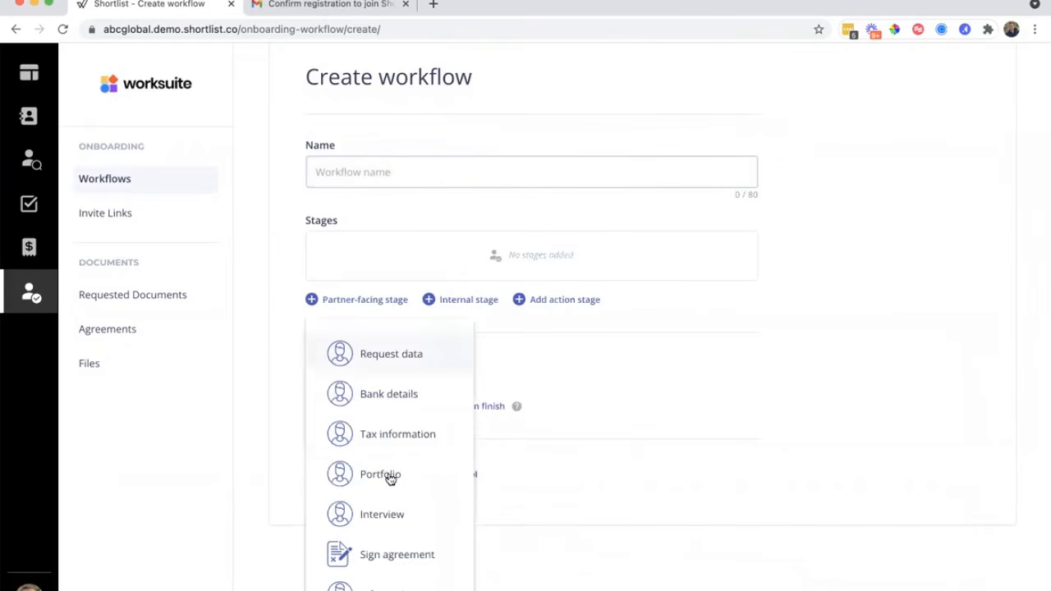
{"action": "scroll", "coordinate": [375, 492], "scroll_direction": "down", "scroll_amount": 1}
{"action": "left_click", "coordinate": [375, 510]}
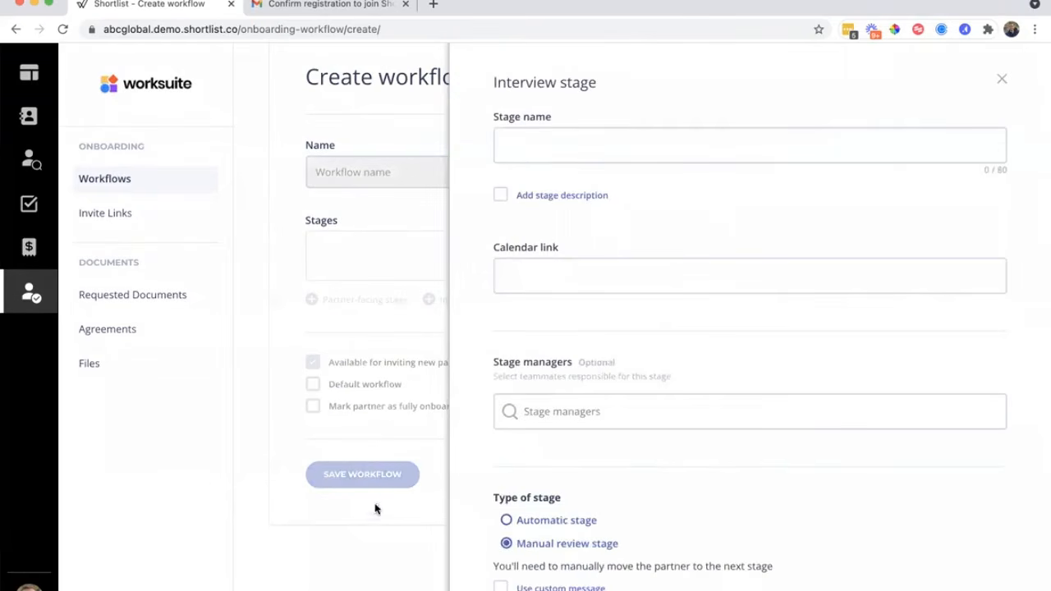
{"action": "left_click", "coordinate": [672, 270]}
{"action": "left_click", "coordinate": [1002, 79]}
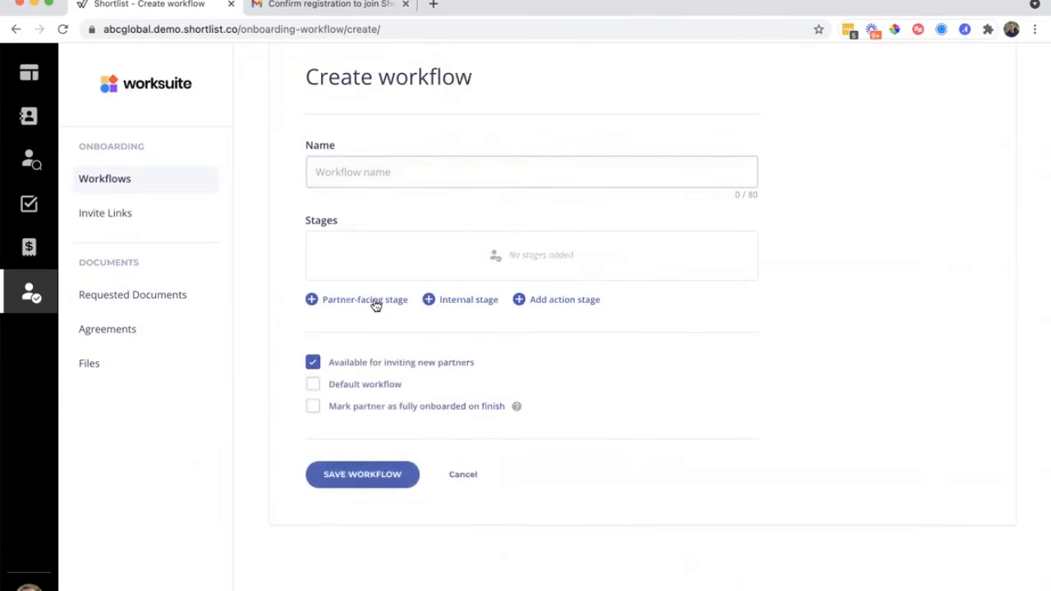
Step: Select Shortlist - Consulting Agreement 2020, Sample NDA and Netflix - Sample Emergency Contact Form in a partner-facing Sign agreement stage, and discard the stage
{"action": "left_click", "coordinate": [375, 302]}
{"action": "scroll", "coordinate": [402, 538], "scroll_direction": "down", "scroll_amount": 1}
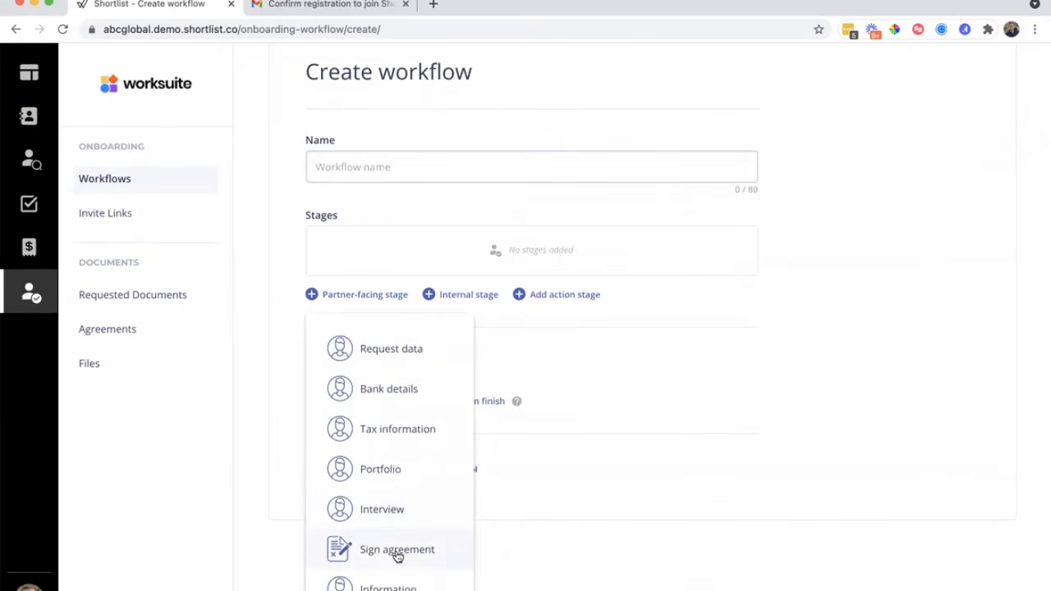
{"action": "left_click", "coordinate": [397, 550]}
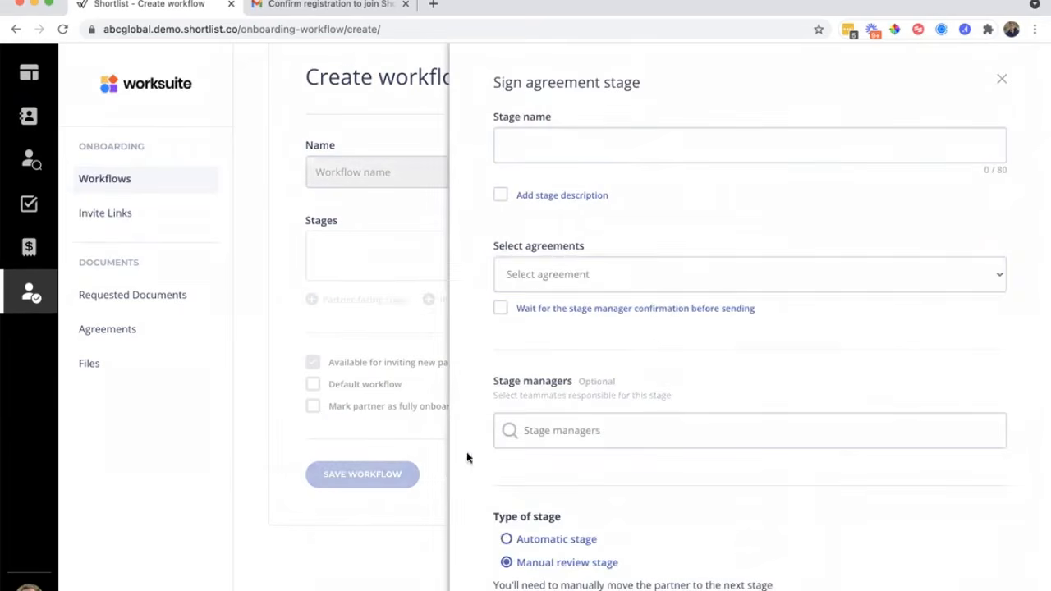
{"action": "left_click", "coordinate": [619, 275]}
{"action": "left_click", "coordinate": [679, 343]}
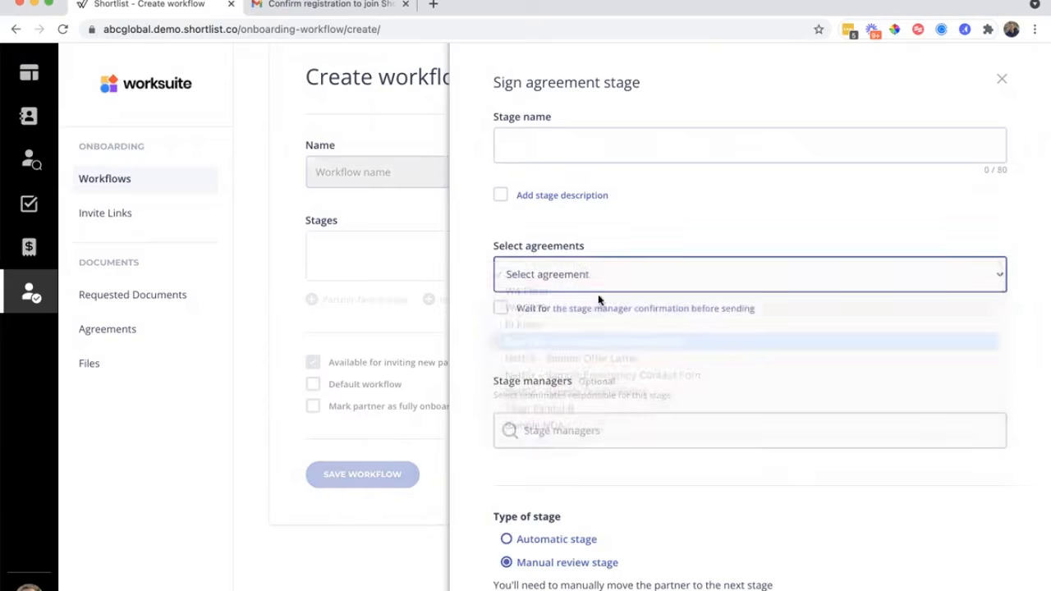
{"action": "left_click", "coordinate": [598, 304]}
{"action": "key", "text": "Return"}
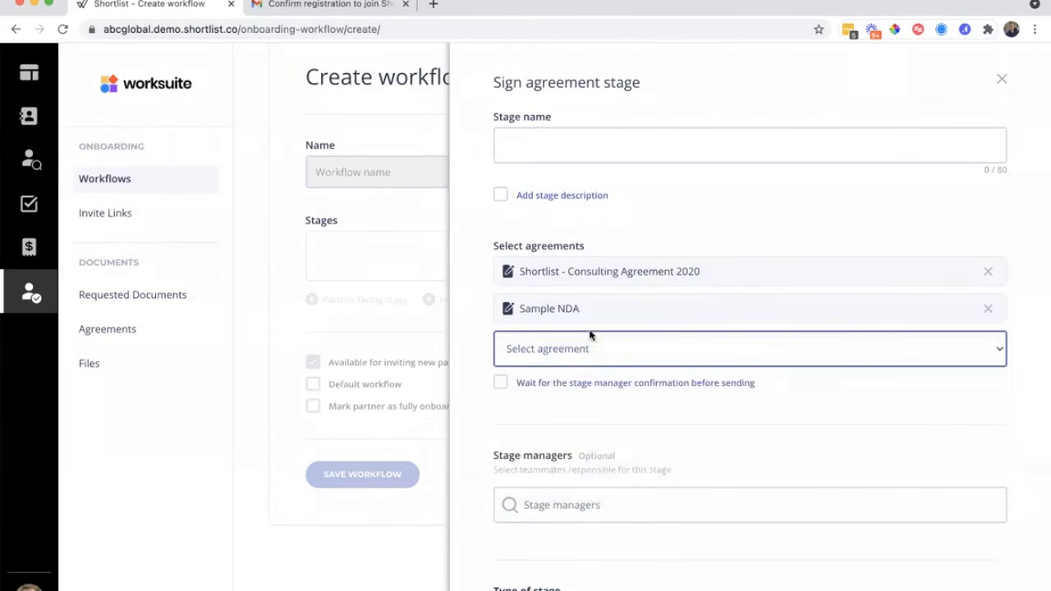
{"action": "left_click", "coordinate": [582, 351]}
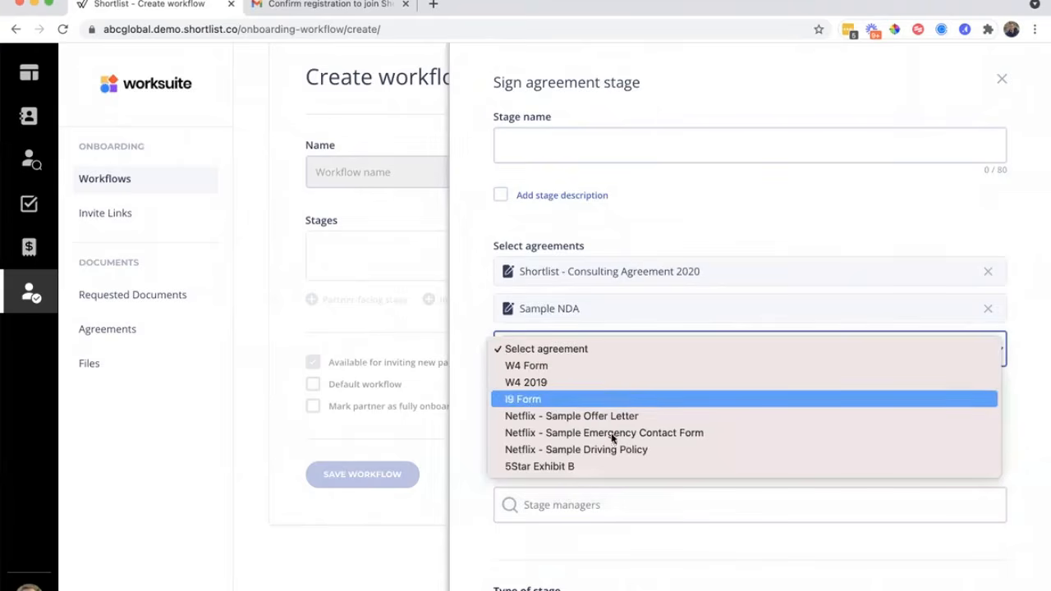
{"action": "left_click", "coordinate": [666, 435]}
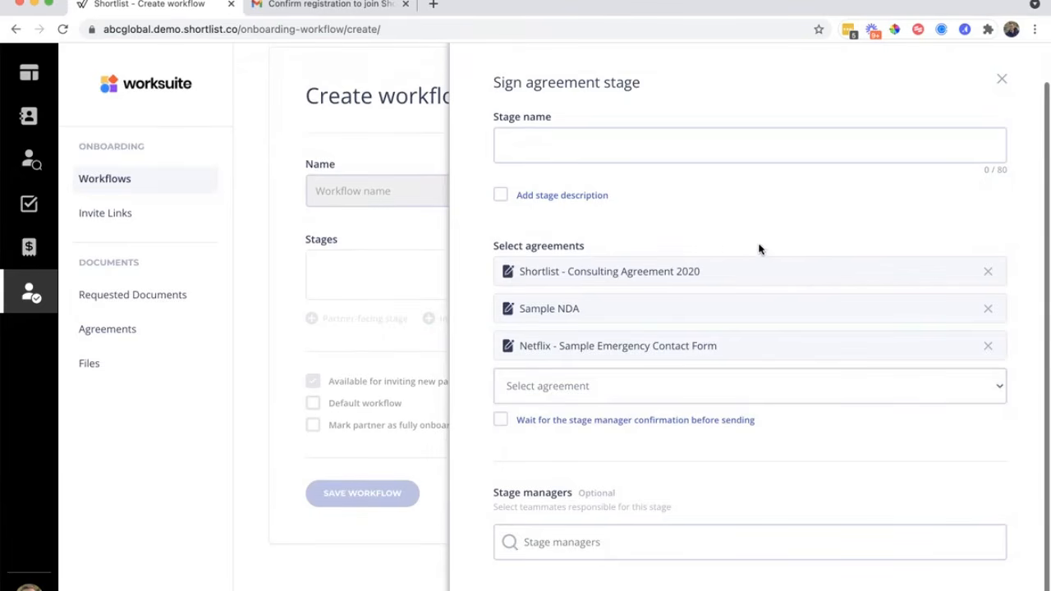
{"action": "left_click", "coordinate": [1002, 79]}
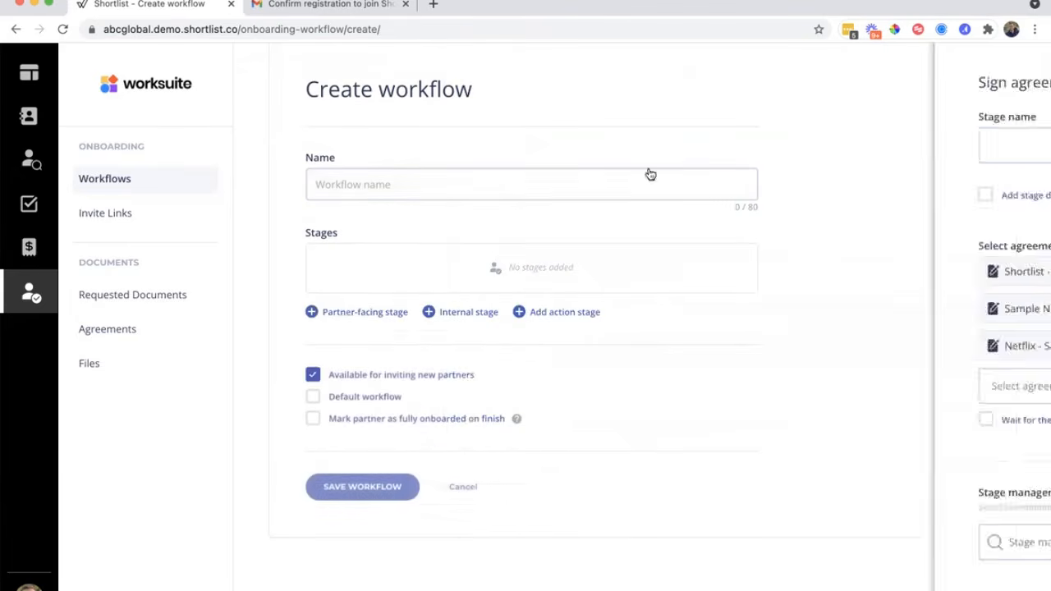
Step: Open a partner-facing Information stage and examine its available job opening, workflow, agreement and content fields without adding any
{"action": "left_click", "coordinate": [342, 313]}
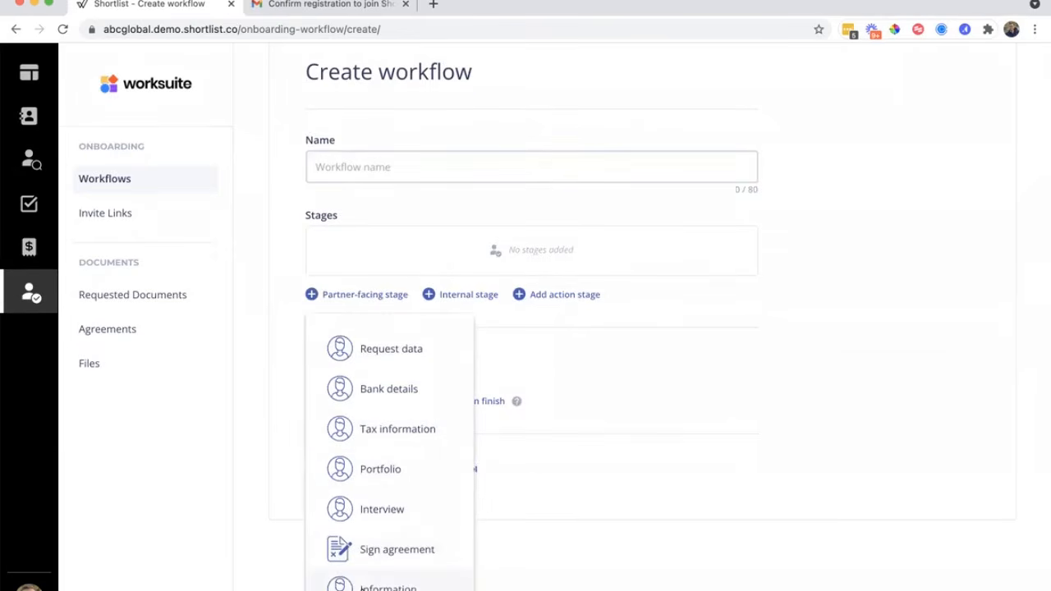
{"action": "left_click", "coordinate": [367, 585]}
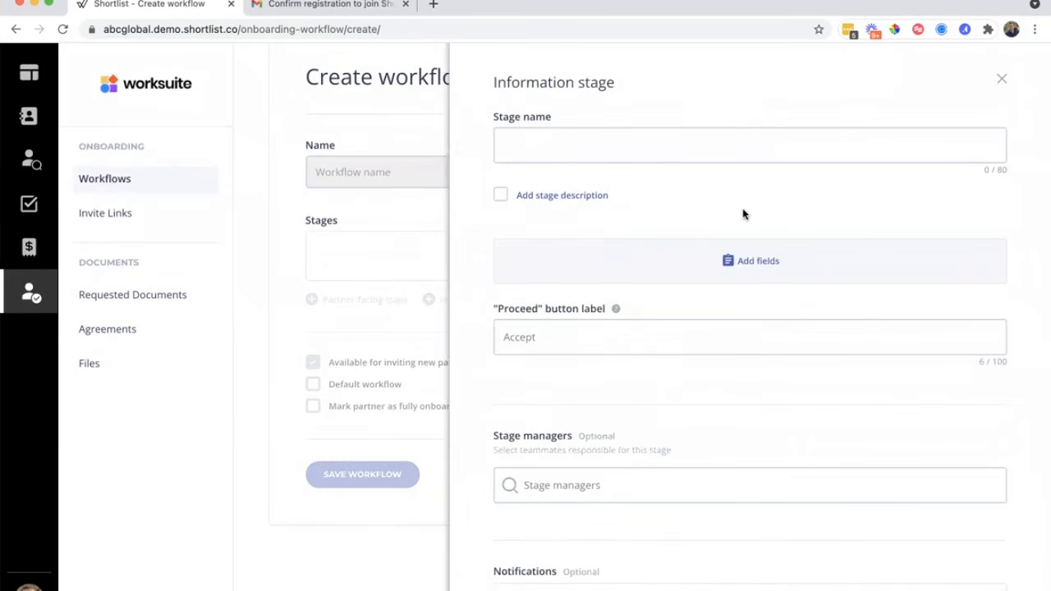
{"action": "left_click", "coordinate": [740, 256]}
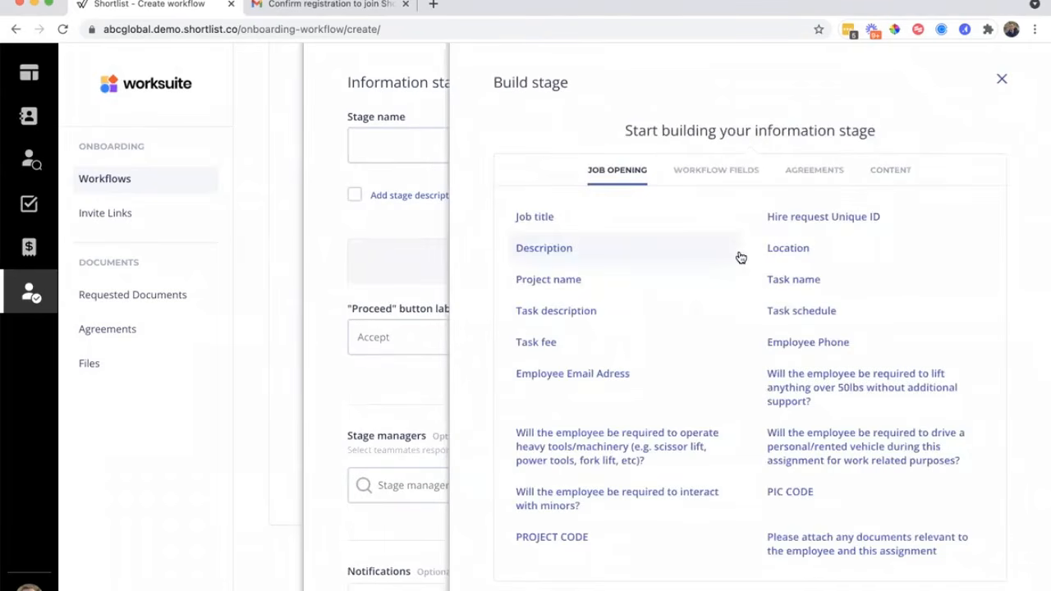
{"action": "left_click", "coordinate": [706, 175]}
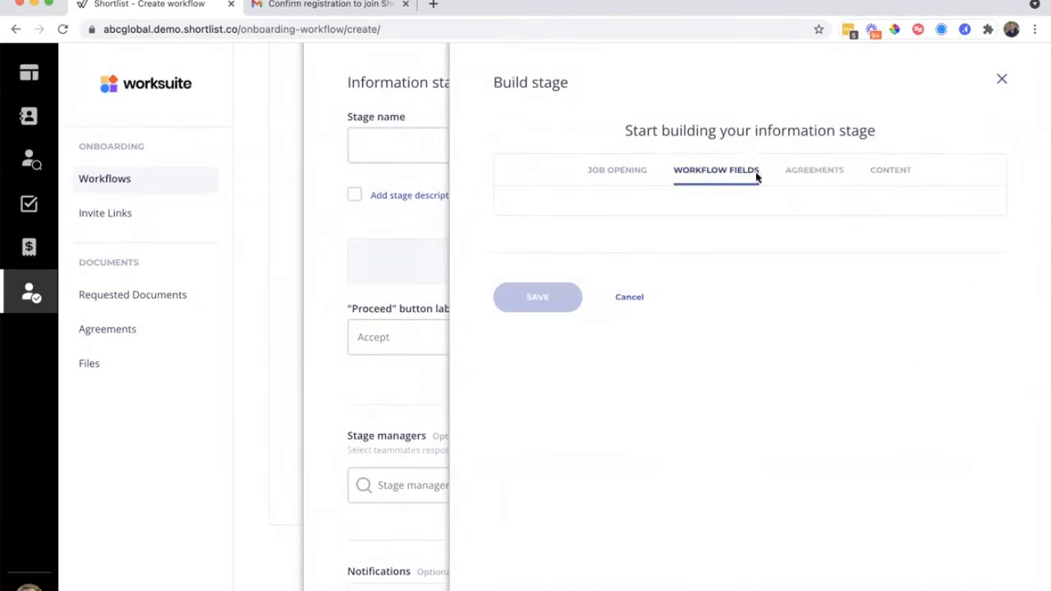
{"action": "left_click", "coordinate": [792, 179]}
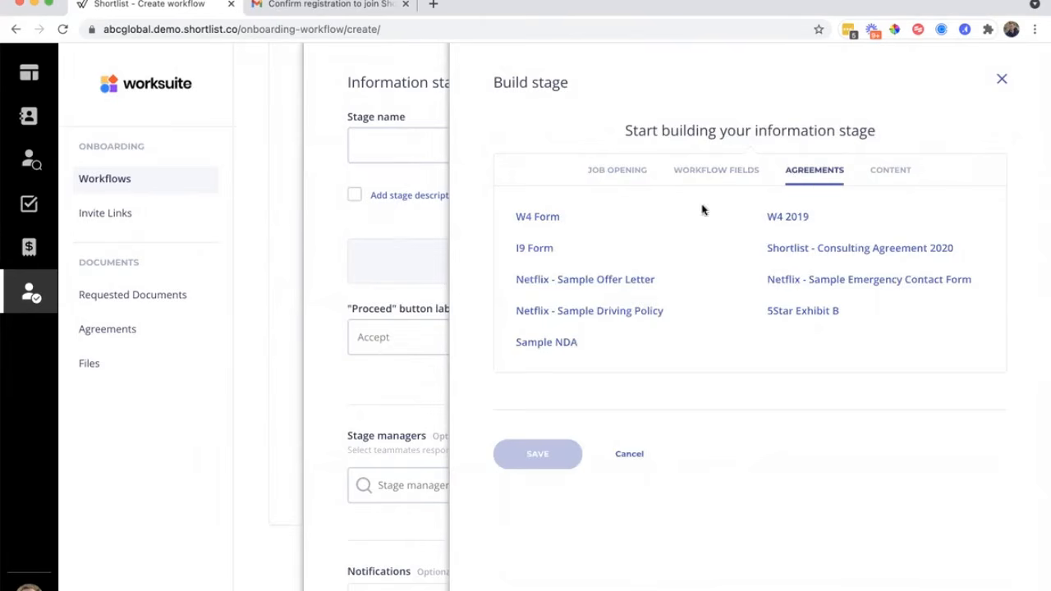
{"action": "left_click", "coordinate": [893, 170]}
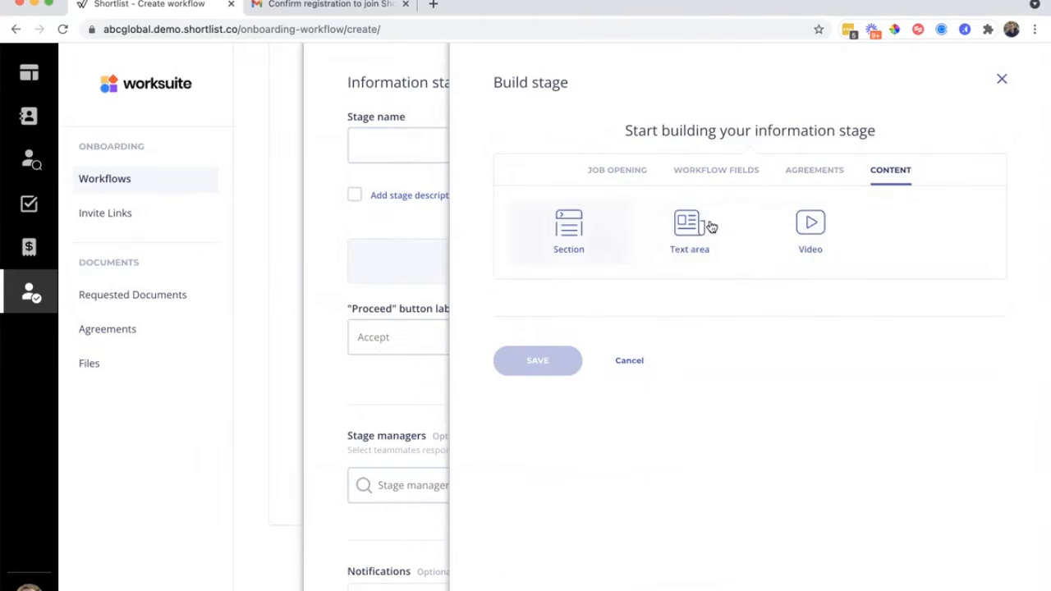
{"action": "left_click", "coordinate": [629, 361]}
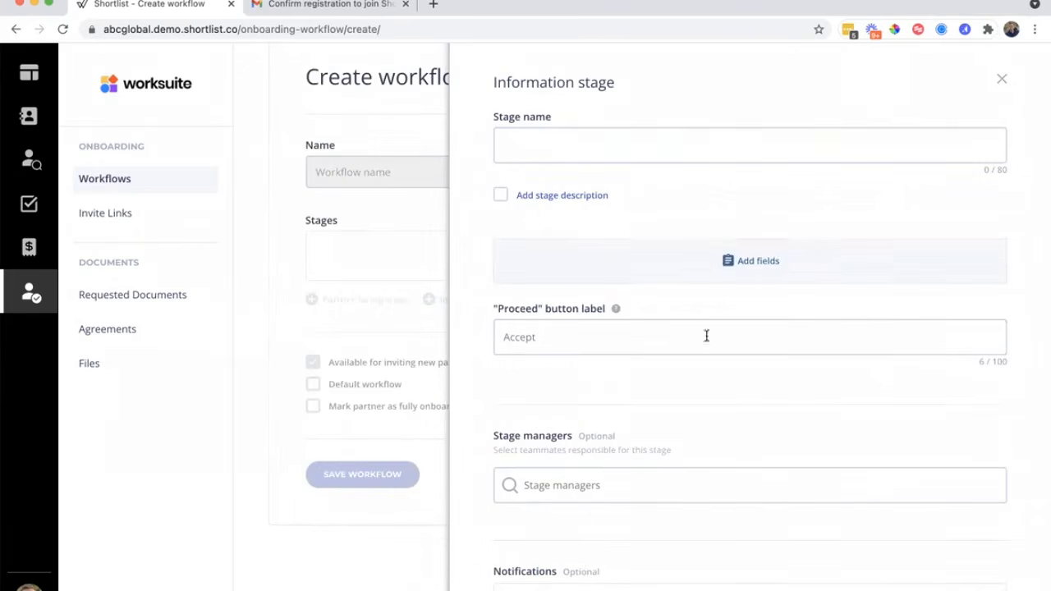
Step: Examine the Information stage's "Proceed" button label, stage managers and notifications, and cancel the stage
{"action": "scroll", "coordinate": [722, 421], "scroll_direction": "down", "scroll_amount": 2}
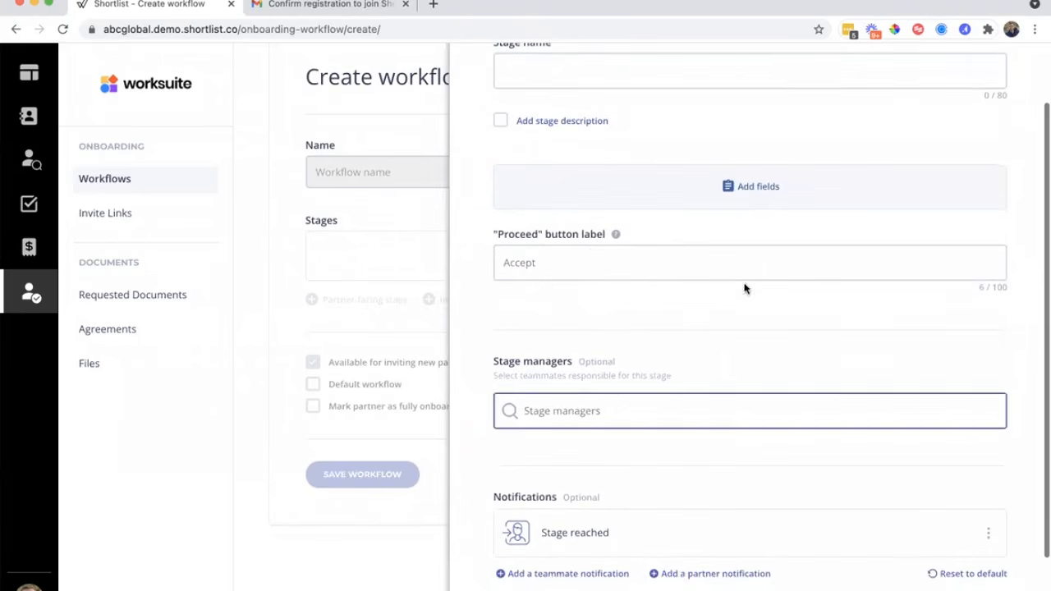
{"action": "scroll", "coordinate": [619, 336], "scroll_direction": "up", "scroll_amount": 2}
{"action": "left_click", "coordinate": [561, 331]}
{"action": "double_click", "coordinate": [561, 331]}
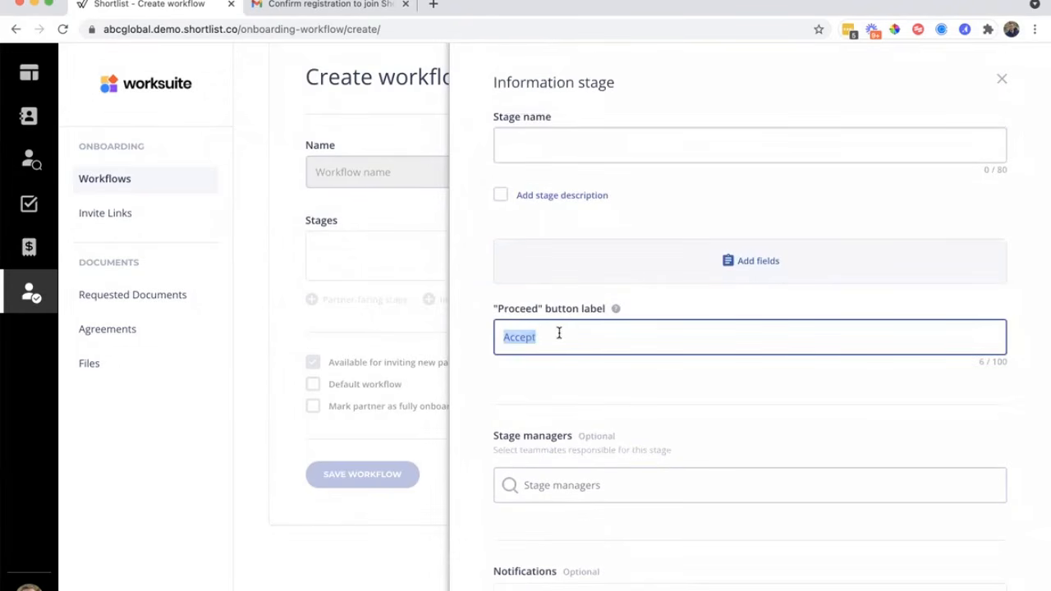
{"action": "left_click", "coordinate": [711, 405]}
{"action": "scroll", "coordinate": [626, 354], "scroll_direction": "down", "scroll_amount": 2}
{"action": "scroll", "coordinate": [626, 354], "scroll_direction": "down", "scroll_amount": 2}
{"action": "left_click", "coordinate": [636, 583]}
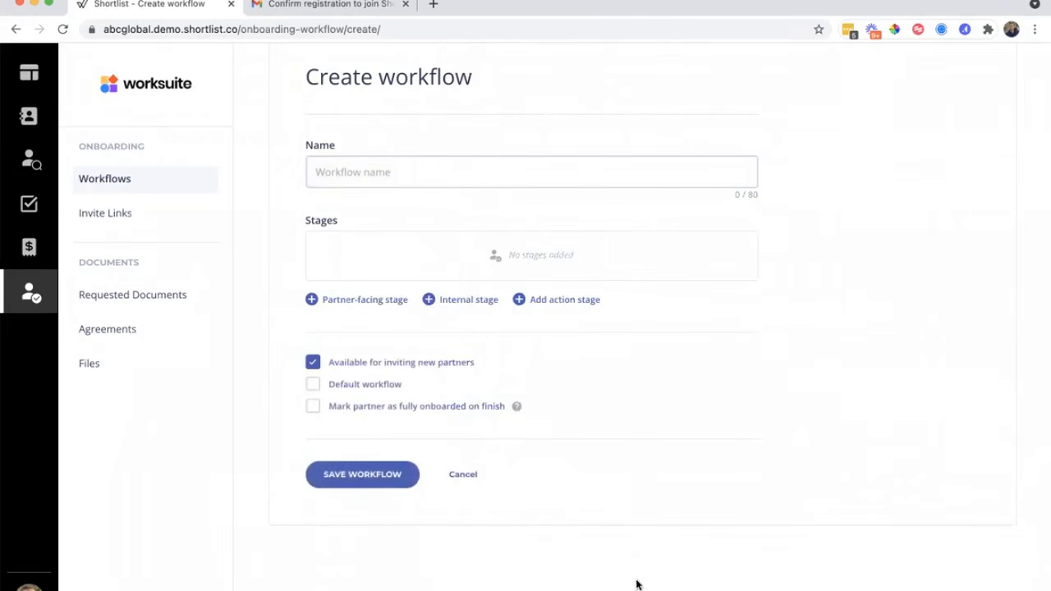
Step: Compare the stage types offered for internal stages with those offered for partner-facing stages
{"action": "left_click", "coordinate": [468, 301]}
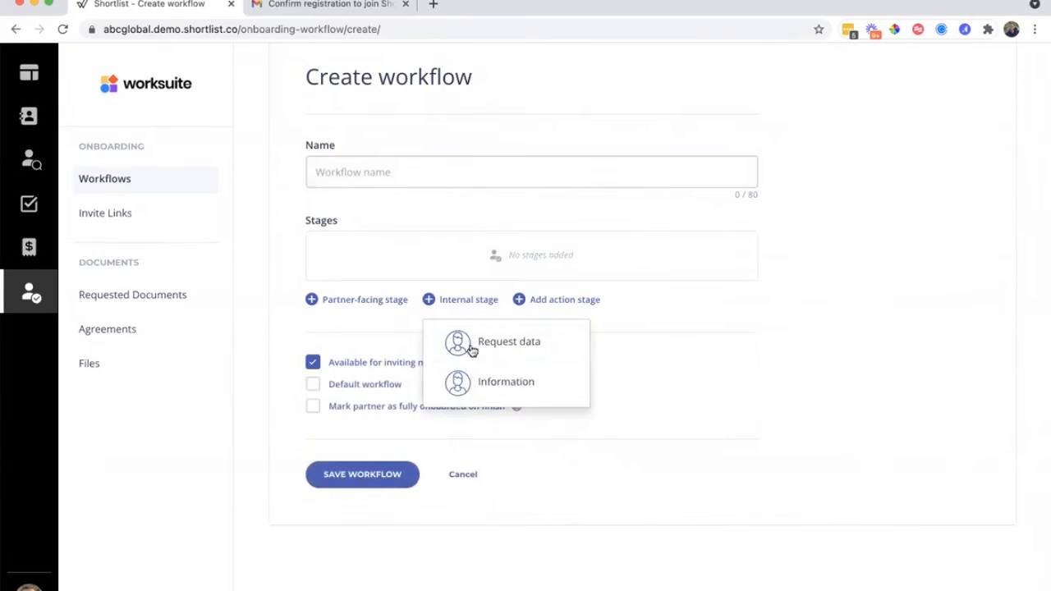
{"action": "left_click", "coordinate": [346, 297]}
{"action": "scroll", "coordinate": [378, 353], "scroll_direction": "down", "scroll_amount": 1}
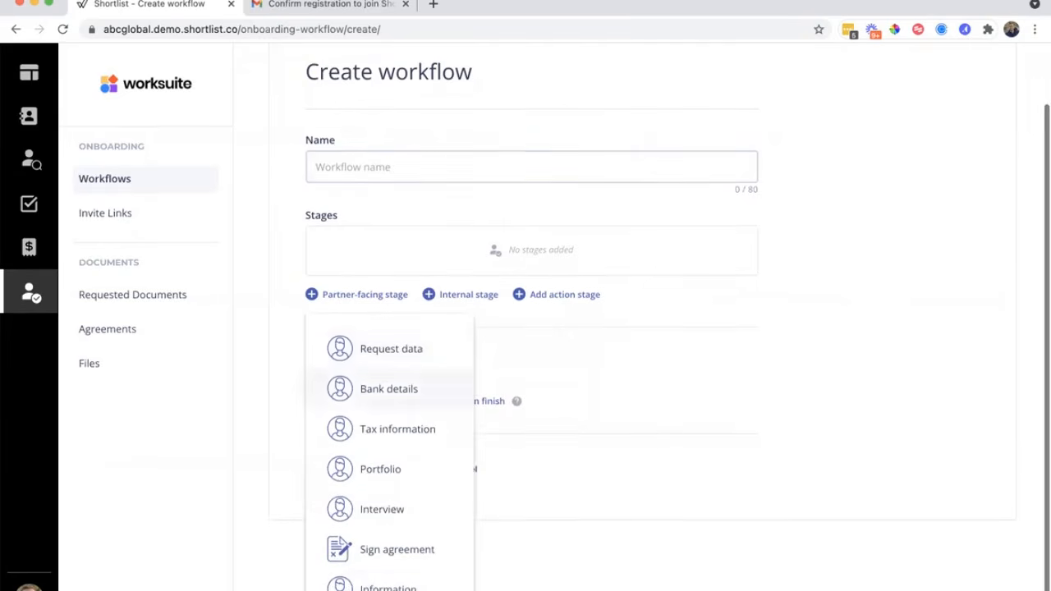
{"action": "left_click", "coordinate": [493, 298]}
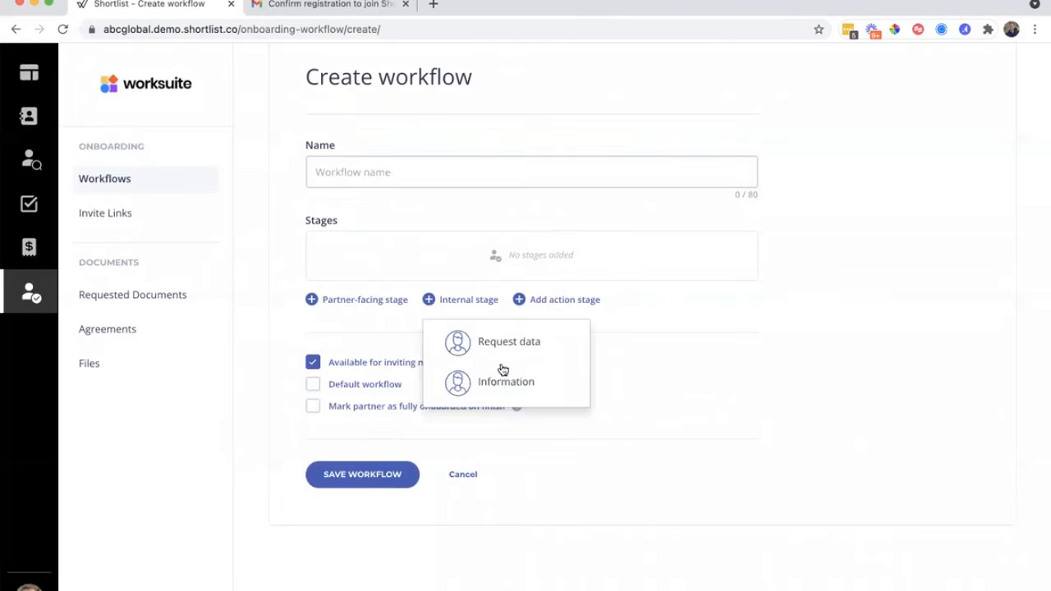
Step: Open an internal Request data stage and examine the profile fields and question types available for its questions
{"action": "left_click", "coordinate": [495, 344]}
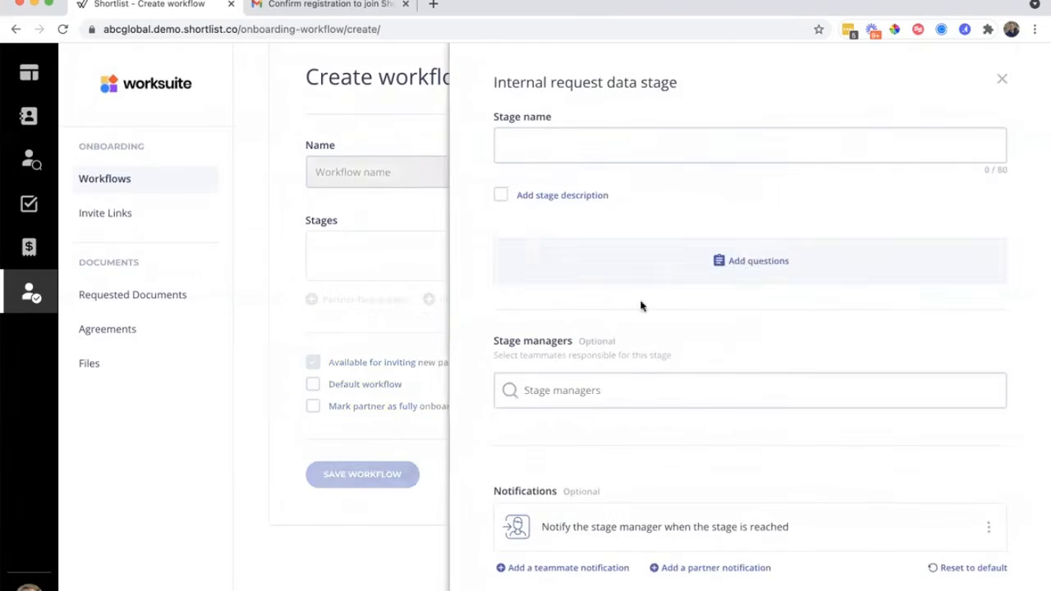
{"action": "left_click", "coordinate": [748, 261]}
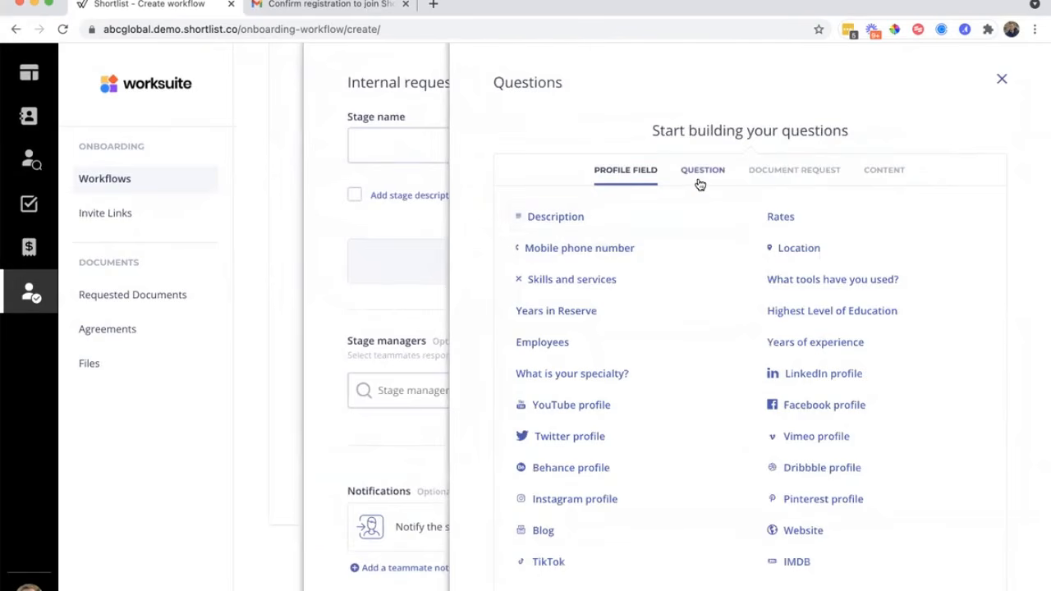
{"action": "scroll", "coordinate": [595, 362], "scroll_direction": "down", "scroll_amount": 1}
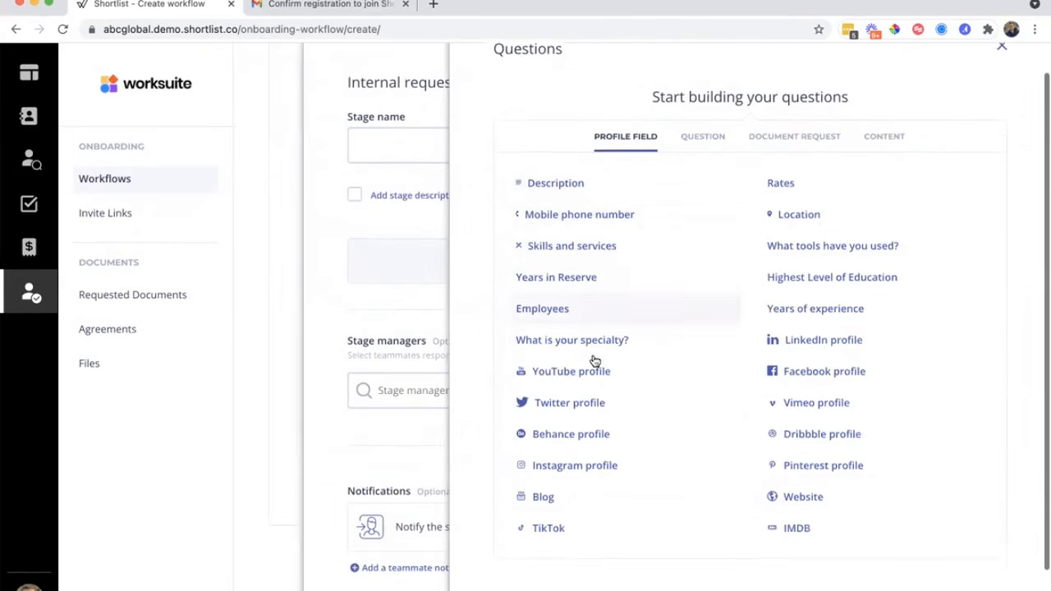
{"action": "scroll", "coordinate": [595, 361], "scroll_direction": "up", "scroll_amount": 1}
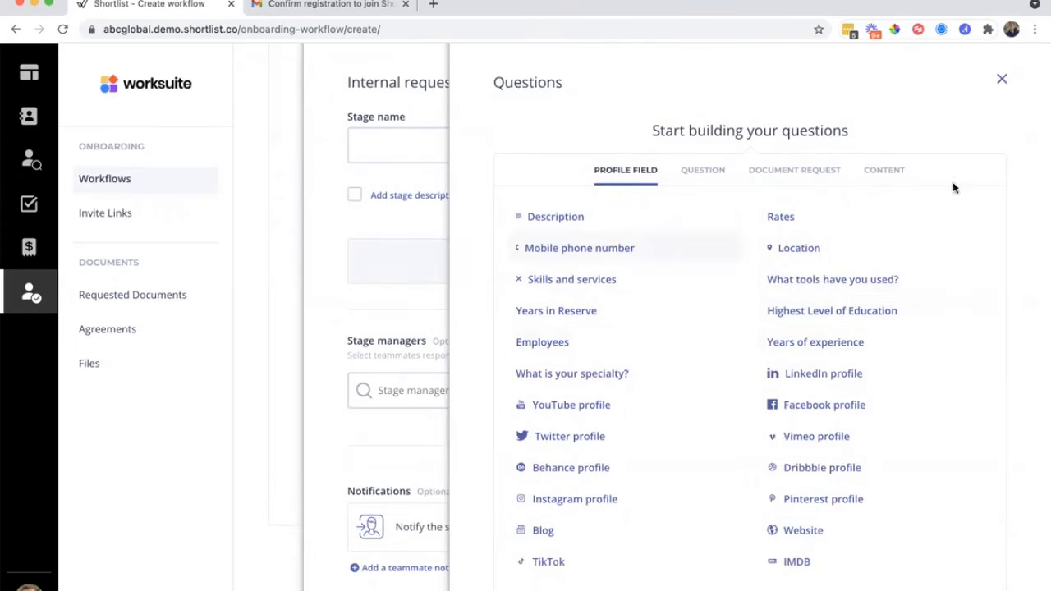
{"action": "left_click", "coordinate": [703, 171]}
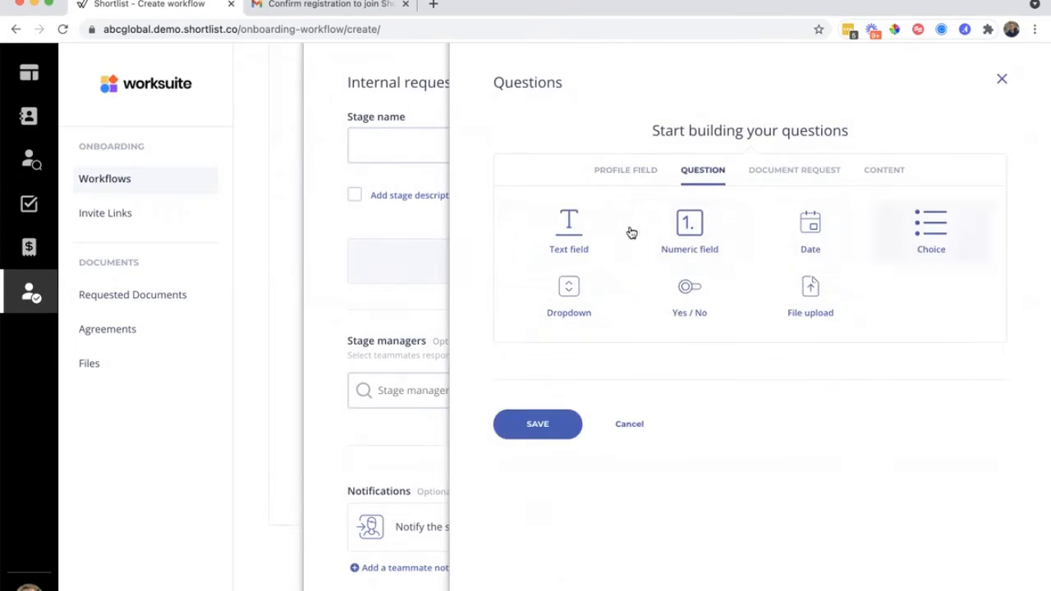
Step: Start a mandatory text field question that allows multi-line answers, cancel it, and close the question builder
{"action": "left_click", "coordinate": [591, 228]}
{"action": "left_click", "coordinate": [605, 218]}
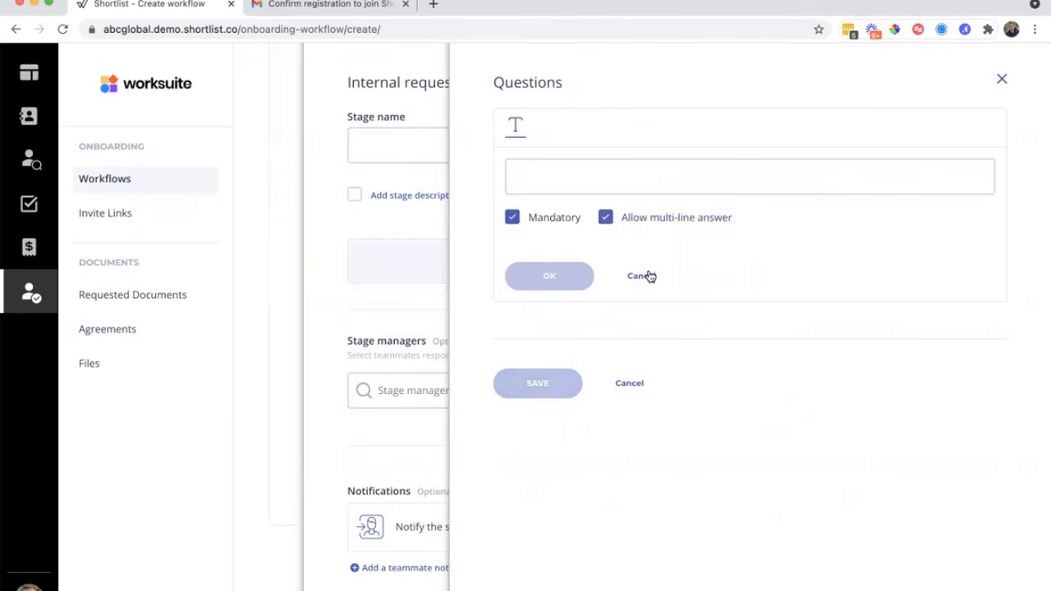
{"action": "left_click", "coordinate": [644, 276]}
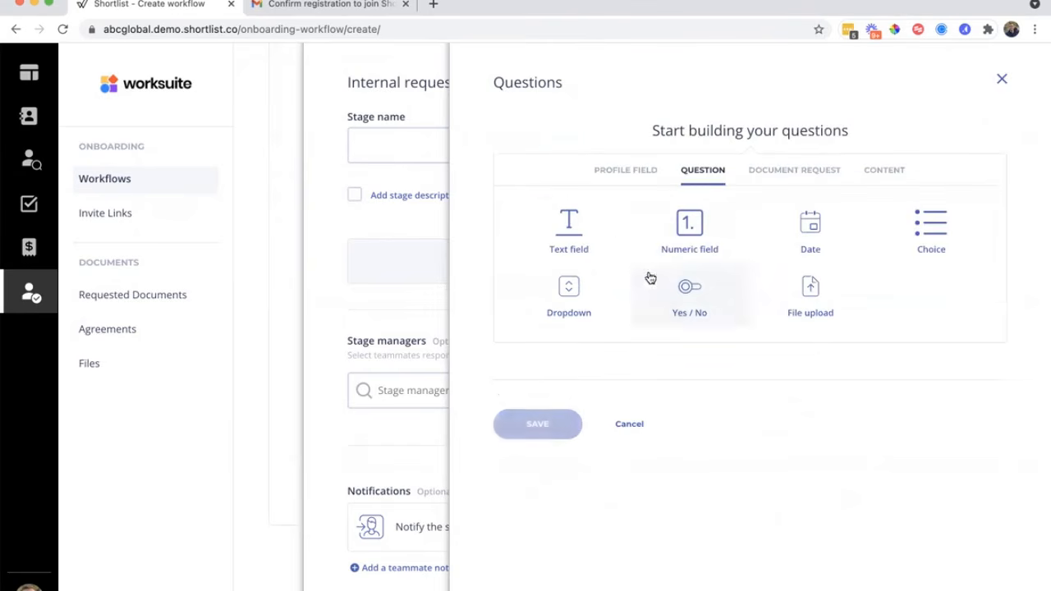
{"action": "left_click", "coordinate": [999, 81]}
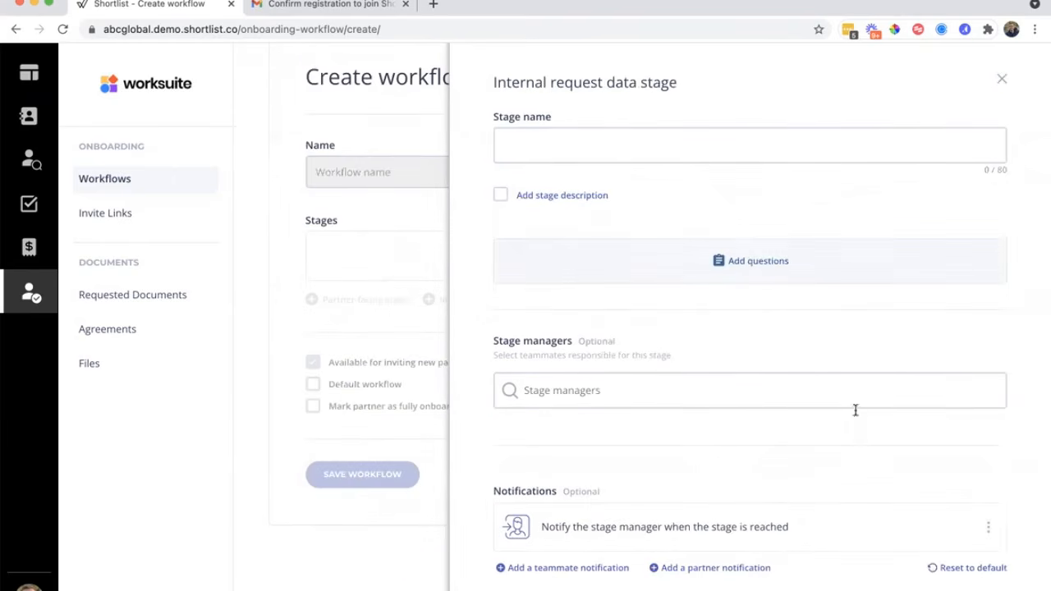
Step: Assign a teammate as stage manager of the internal Request data stage
{"action": "left_click", "coordinate": [637, 381]}
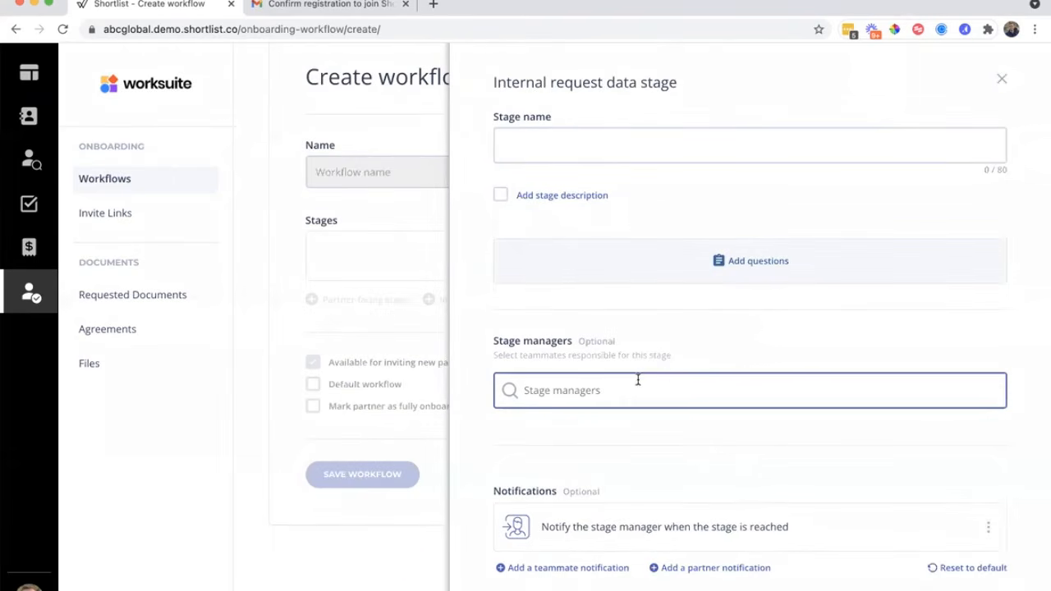
{"action": "scroll", "coordinate": [698, 389], "scroll_direction": "down", "scroll_amount": 1}
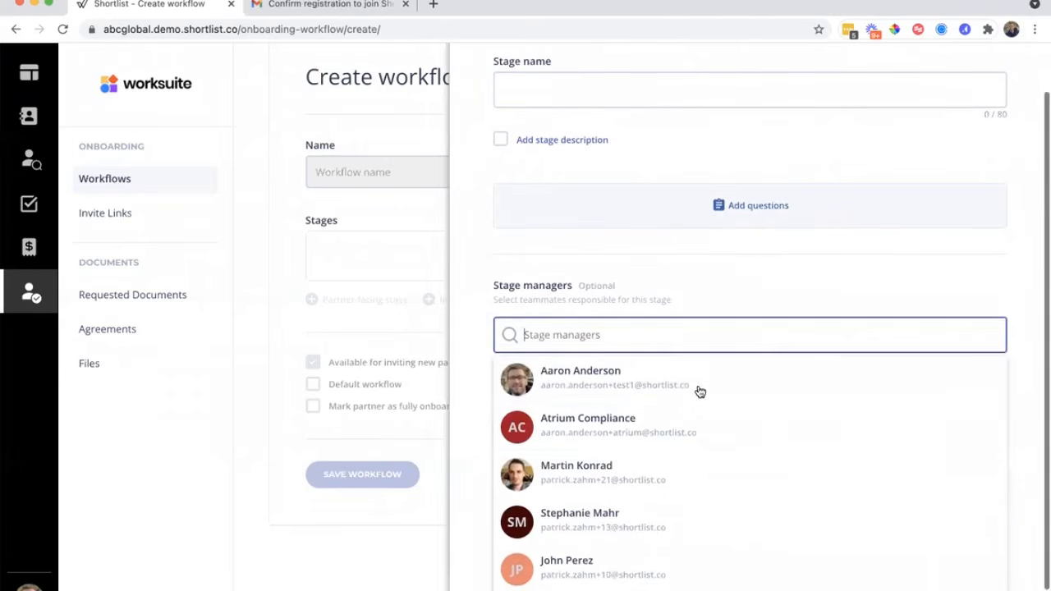
{"action": "left_click", "coordinate": [628, 517]}
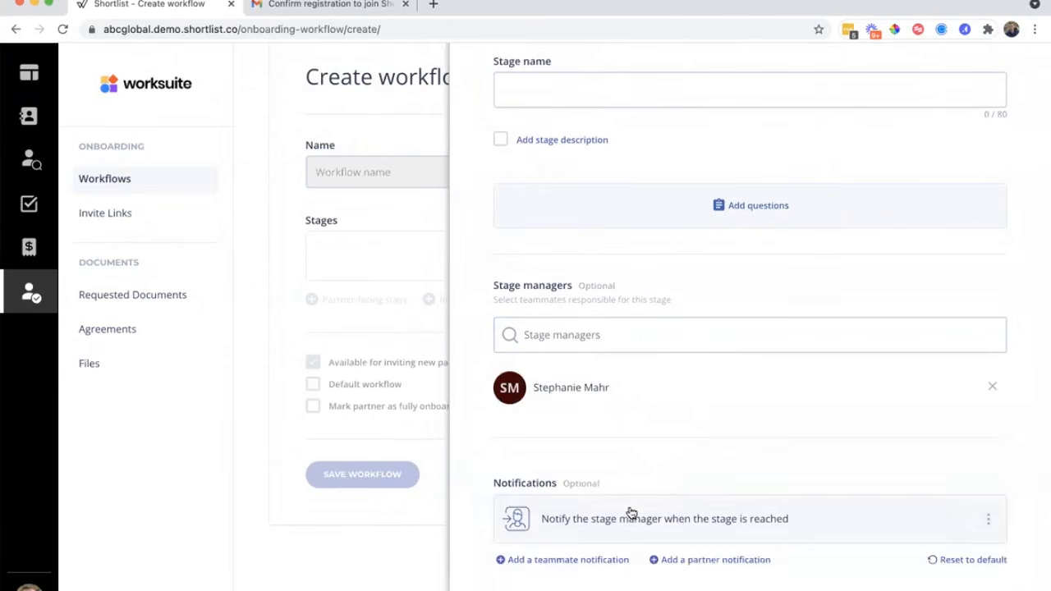
Step: Examine the notification sent to the stage manager when the stage is reached, and close the internal Request data stage without saving
{"action": "scroll", "coordinate": [765, 441], "scroll_direction": "down", "scroll_amount": 1}
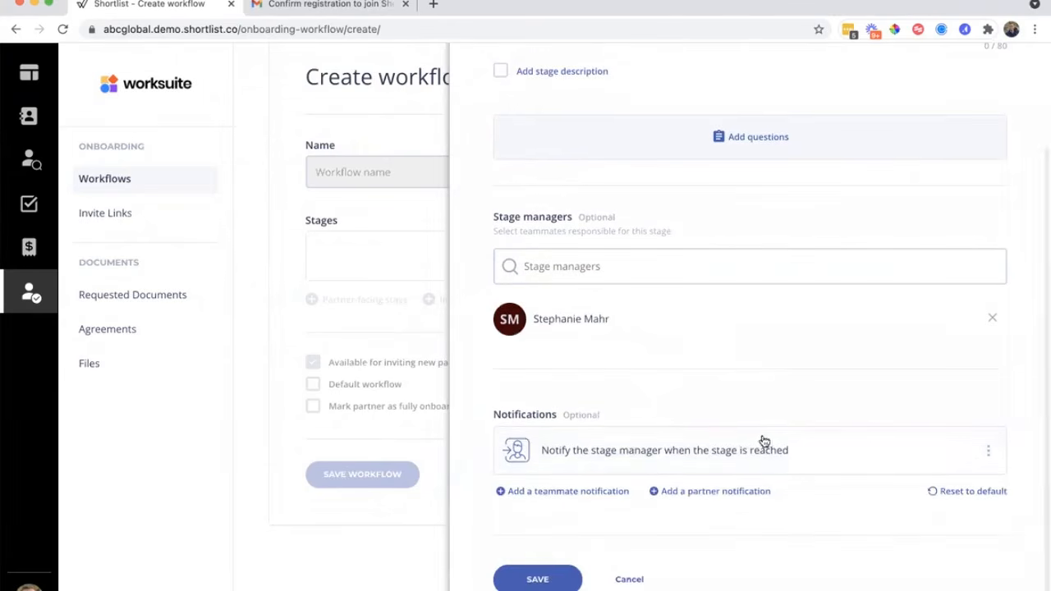
{"action": "left_click", "coordinate": [711, 456]}
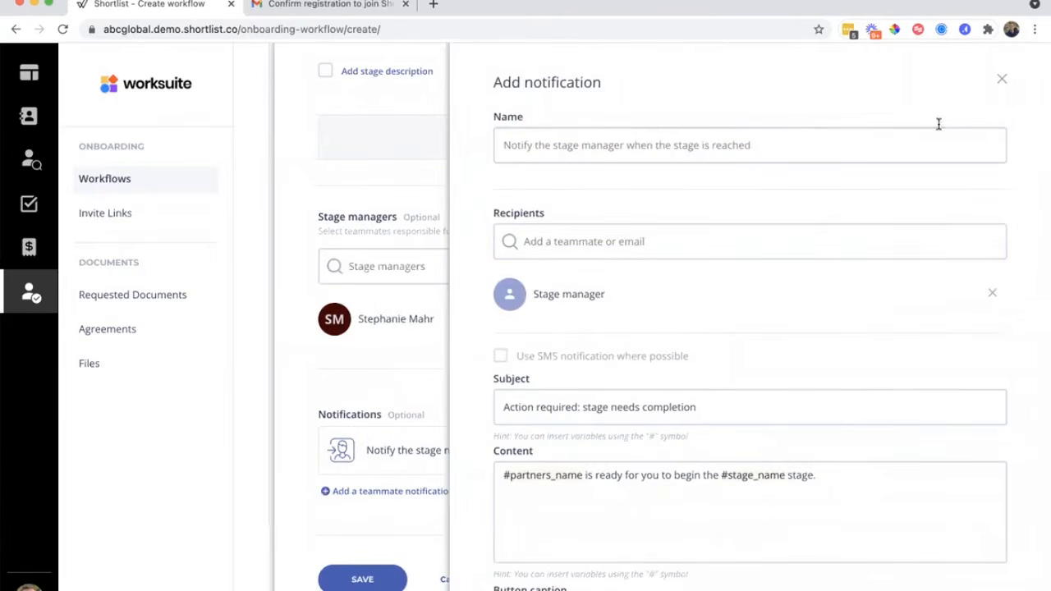
{"action": "left_click", "coordinate": [1001, 79]}
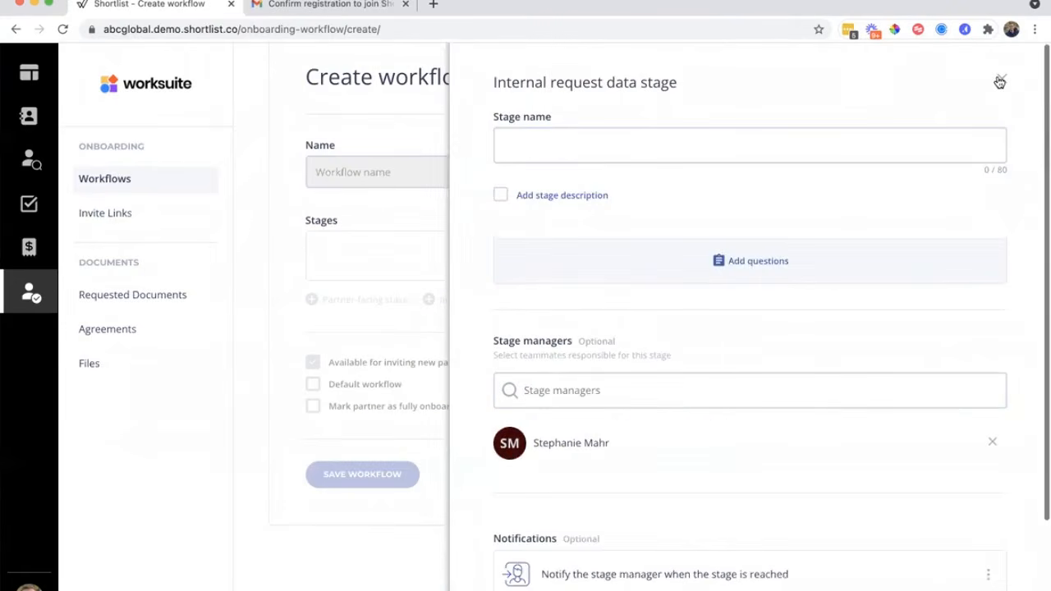
{"action": "left_click", "coordinate": [999, 82]}
Step: Open an internal Information stage and examine the workflow fields and agreements available for its content
{"action": "left_click", "coordinate": [465, 299]}
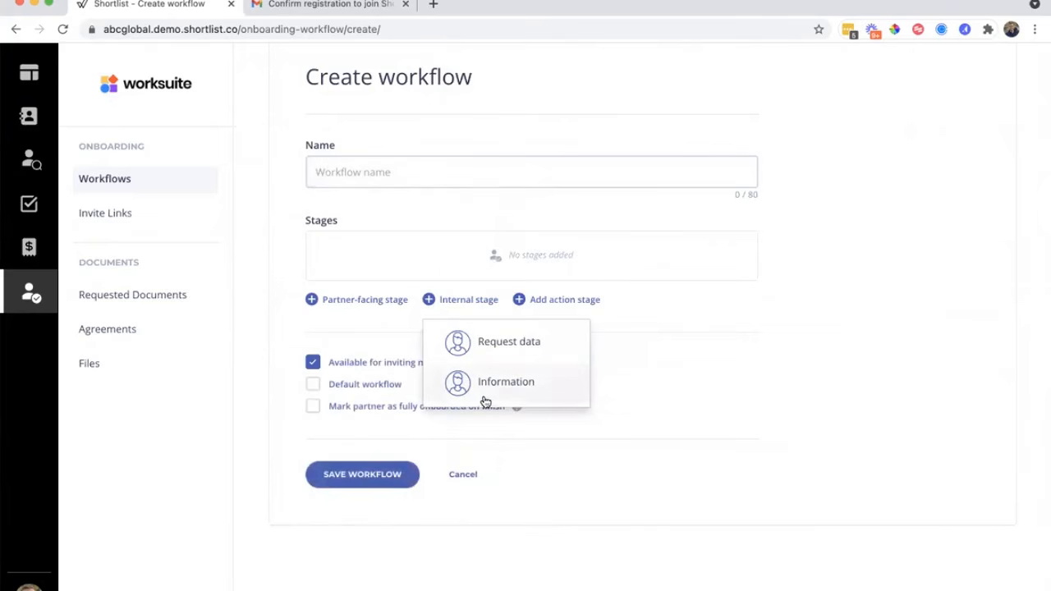
{"action": "left_click", "coordinate": [505, 383]}
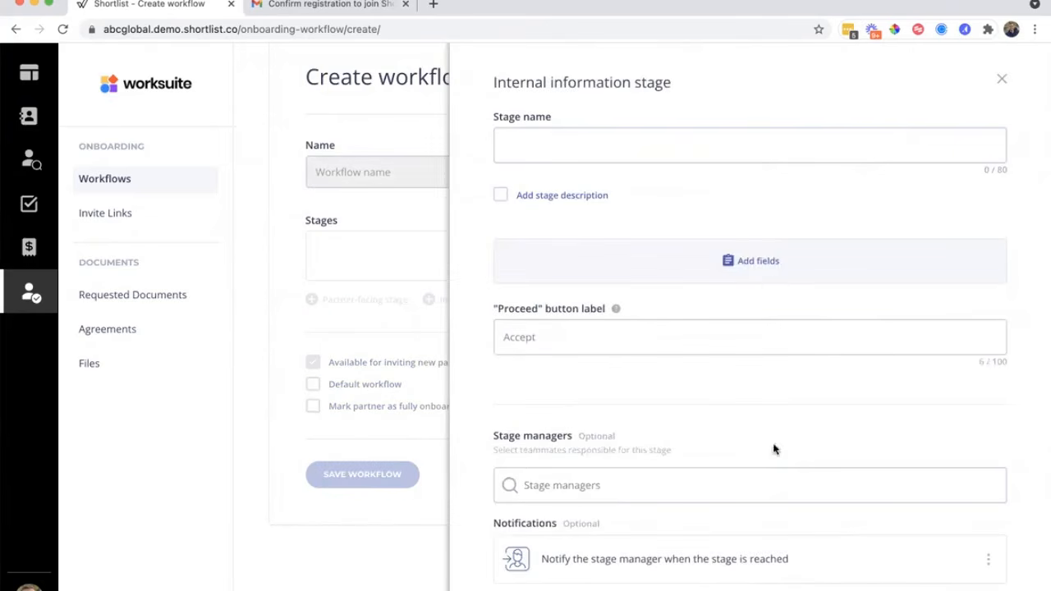
{"action": "left_click", "coordinate": [758, 265]}
{"action": "left_click", "coordinate": [722, 176]}
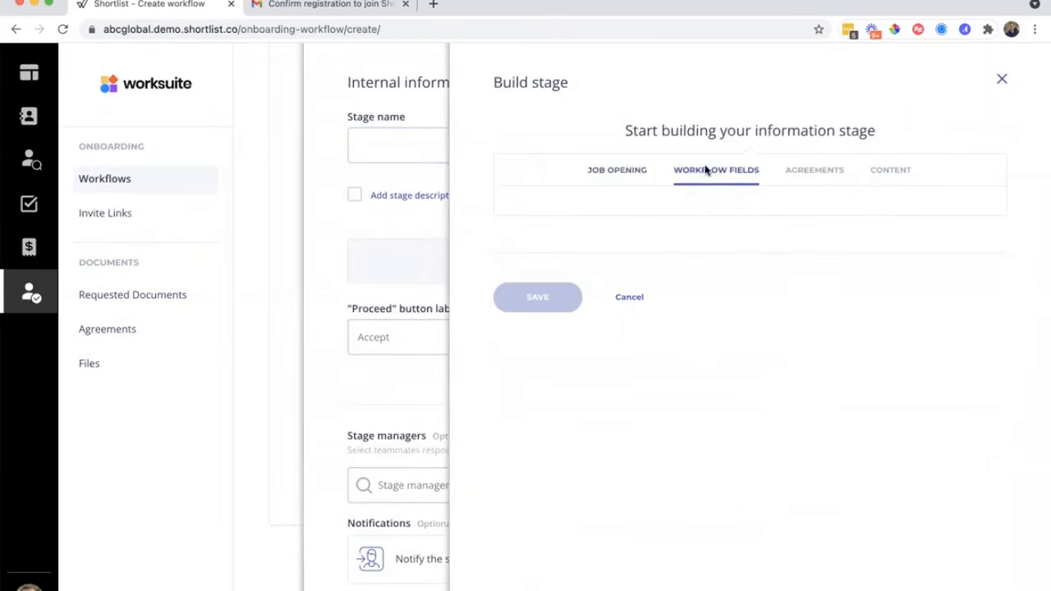
{"action": "left_click", "coordinate": [802, 173]}
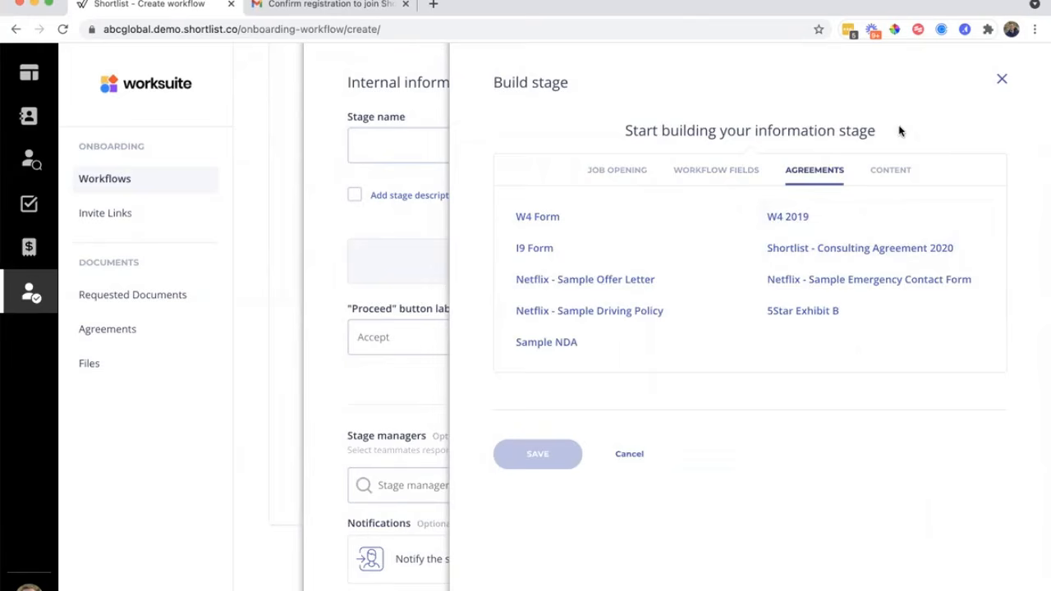
Step: Add the "Shortlist - Consulting Agreement 2020" agreement to the internal Information stage, and close the stage without saving
{"action": "left_click", "coordinate": [817, 248]}
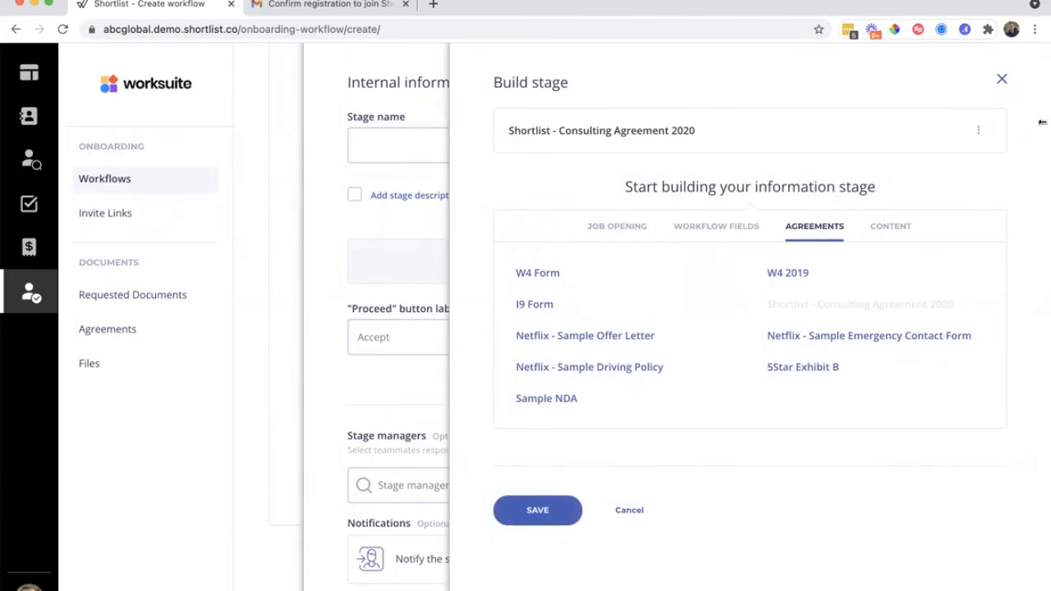
{"action": "left_click", "coordinate": [1001, 81]}
{"action": "left_click", "coordinate": [1001, 82]}
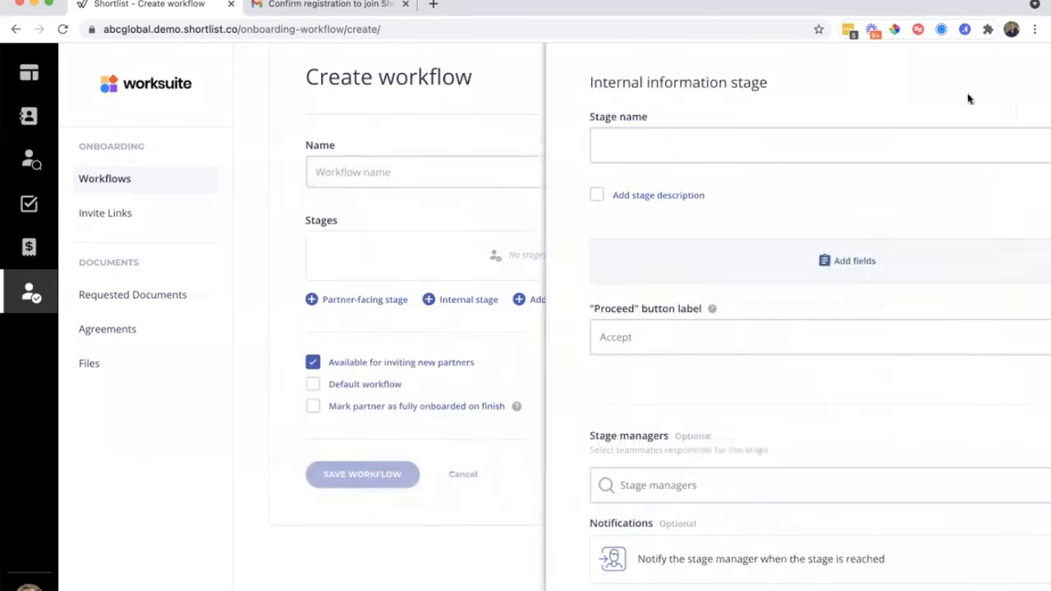
Step: Start an action stage with an action that sets the partner type to Business
{"action": "left_click", "coordinate": [564, 301]}
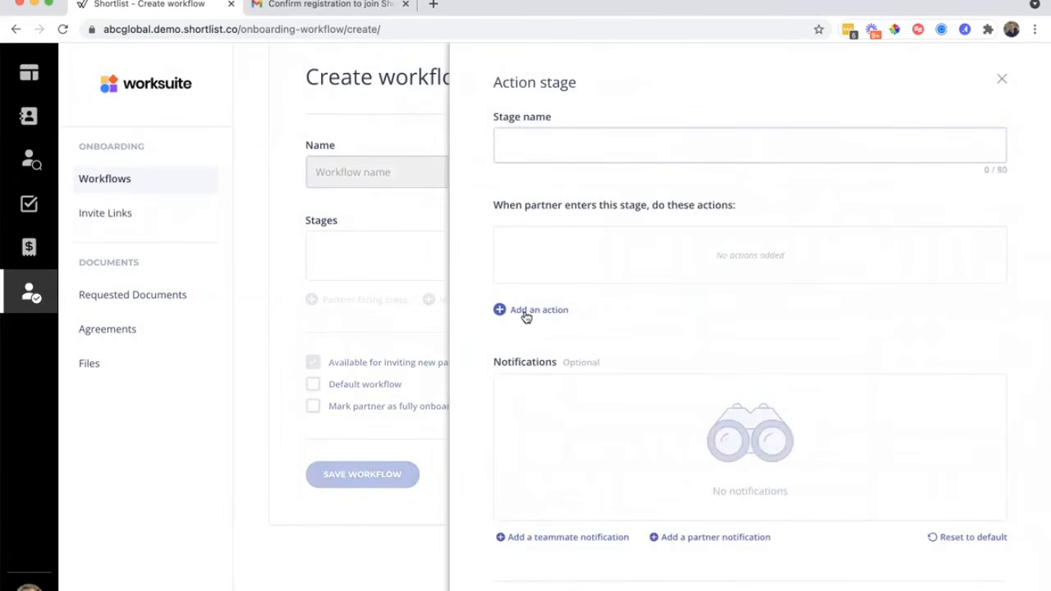
{"action": "left_click", "coordinate": [526, 317]}
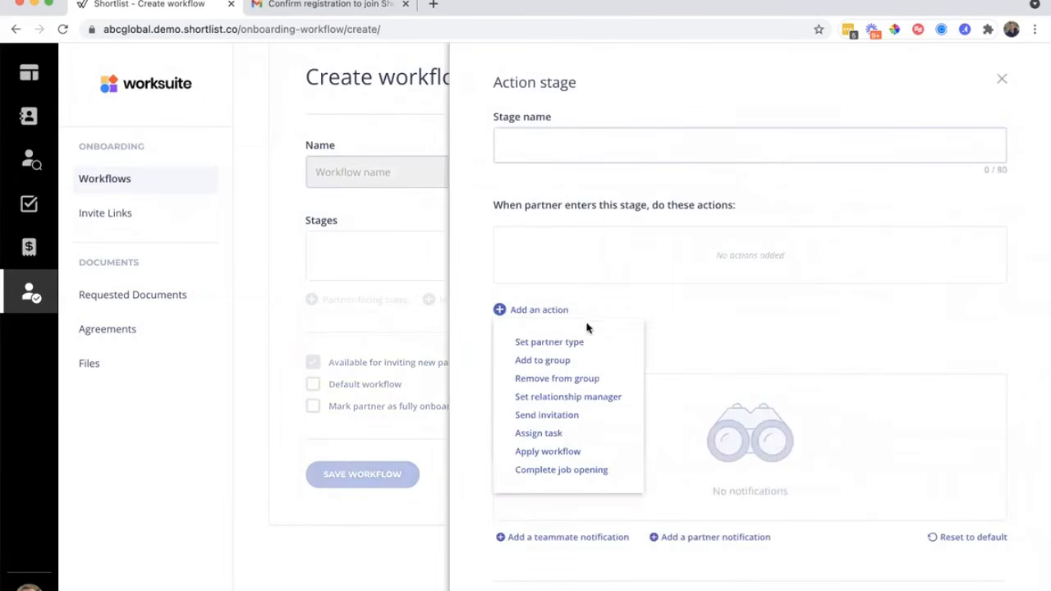
{"action": "scroll", "coordinate": [600, 334], "scroll_direction": "down", "scroll_amount": 1}
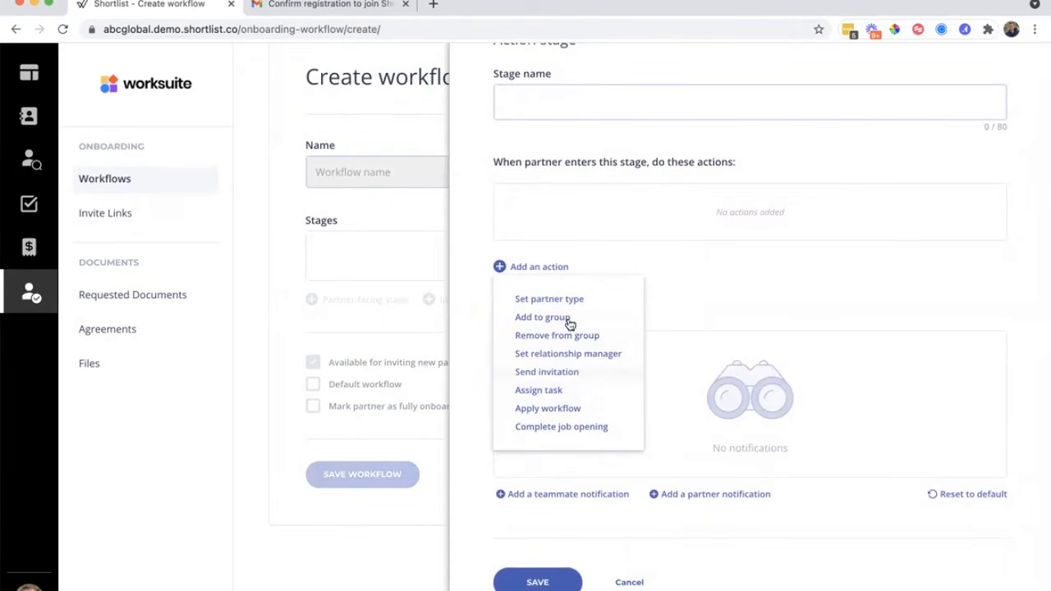
{"action": "left_click", "coordinate": [547, 301]}
{"action": "left_click", "coordinate": [566, 230]}
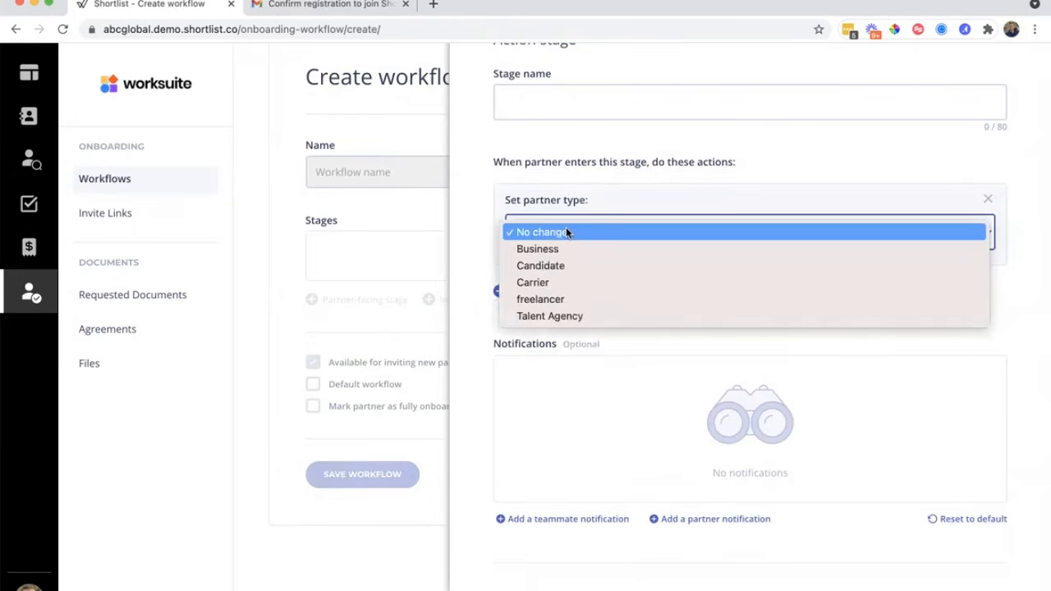
{"action": "left_click", "coordinate": [563, 249]}
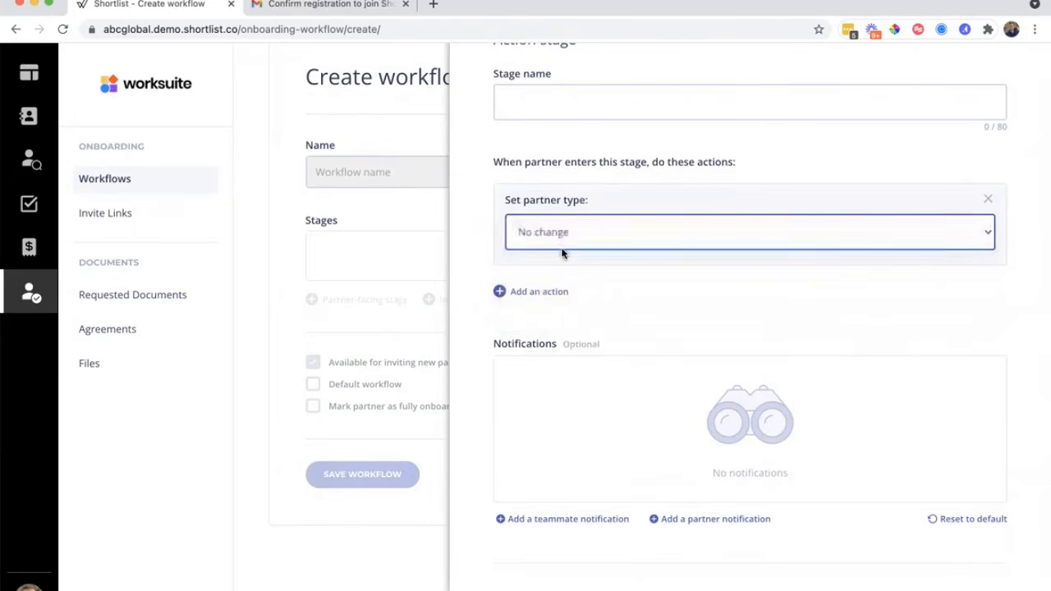
Step: Add an action to the stage that adds the partner to the Art Directors group
{"action": "left_click", "coordinate": [540, 293]}
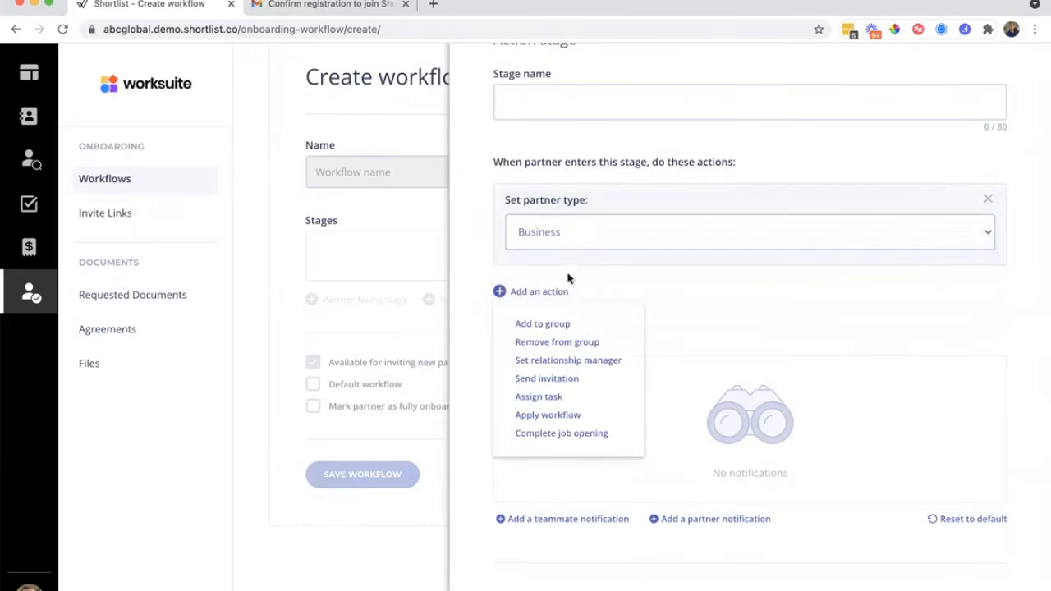
{"action": "left_click", "coordinate": [552, 323]}
{"action": "left_click", "coordinate": [557, 327]}
{"action": "left_click", "coordinate": [567, 365]}
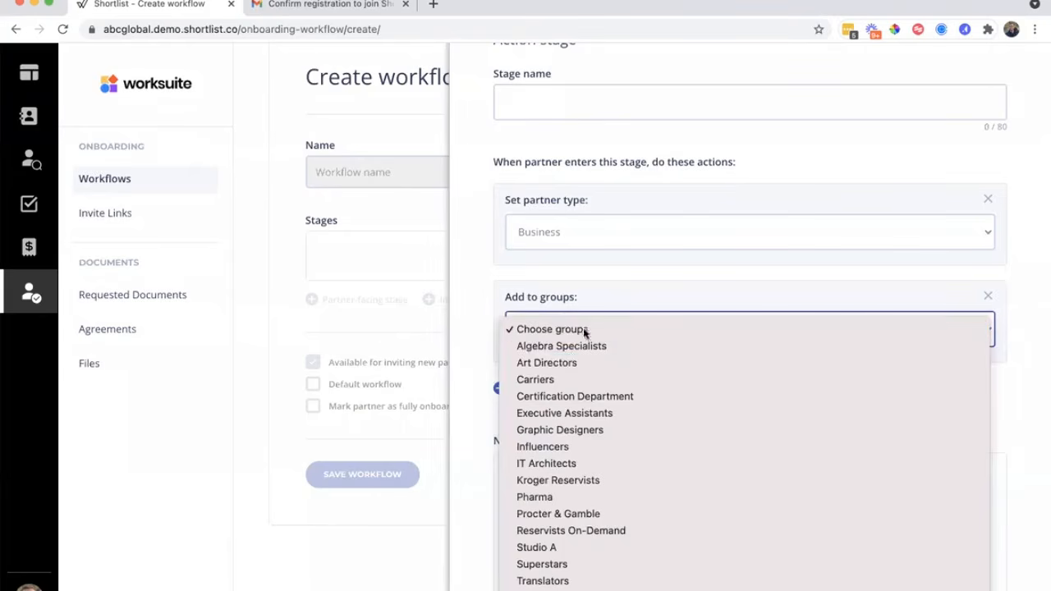
Step: Add a Set relationship manager action to the stage and choose a teammate for it
{"action": "left_click", "coordinate": [539, 427]}
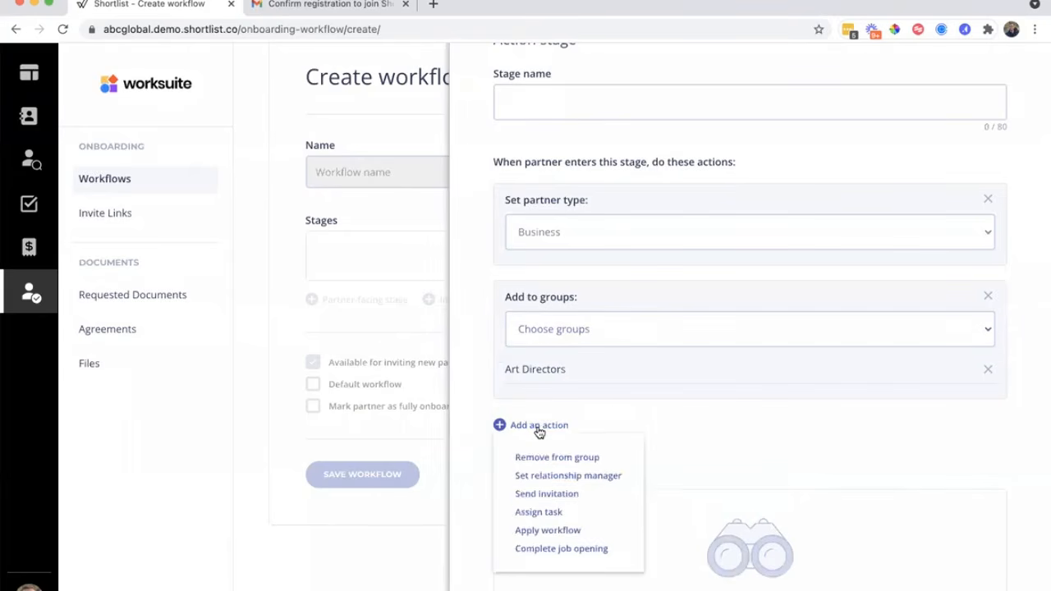
{"action": "scroll", "coordinate": [538, 432], "scroll_direction": "down", "scroll_amount": 2}
{"action": "scroll", "coordinate": [574, 409], "scroll_direction": "down", "scroll_amount": 1}
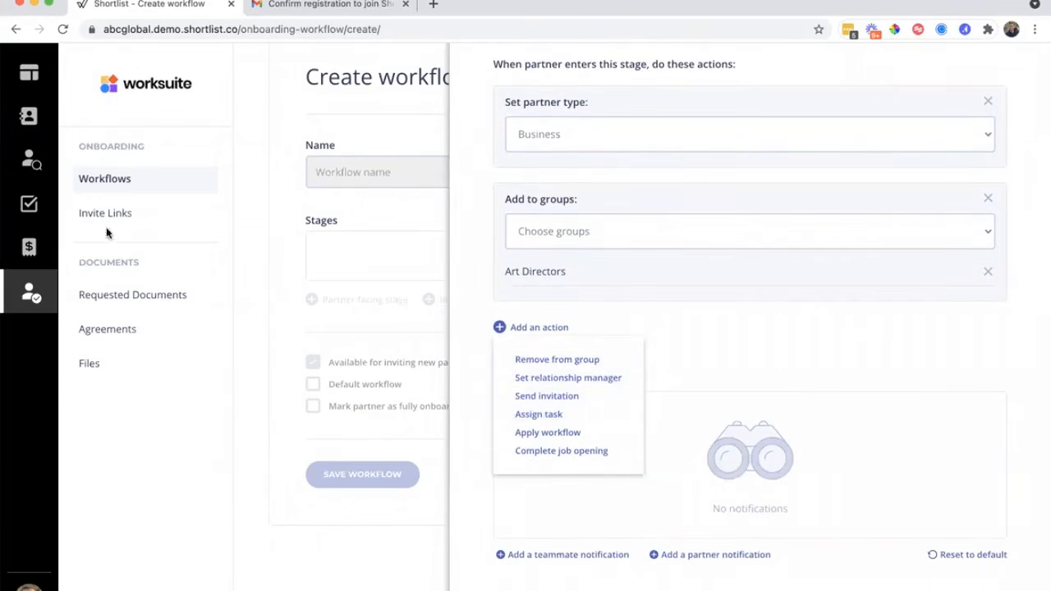
{"action": "left_click", "coordinate": [556, 379]}
{"action": "left_click", "coordinate": [568, 371]}
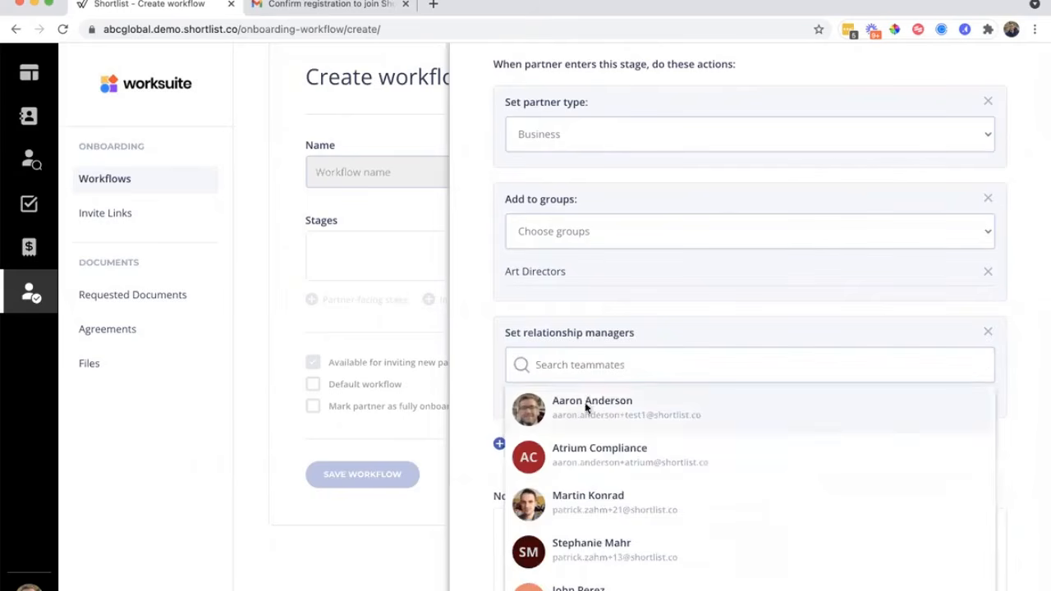
{"action": "left_click", "coordinate": [586, 408]}
Step: Add an Apply workflow action to the stage that applies the Sample Onboarding workflow
{"action": "left_click", "coordinate": [529, 476]}
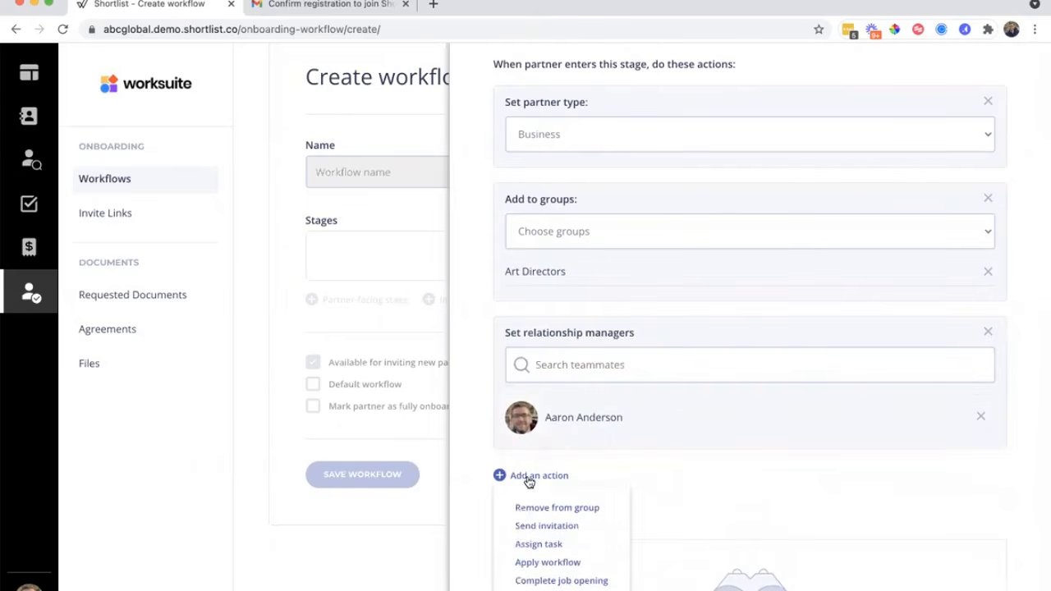
{"action": "scroll", "coordinate": [574, 386], "scroll_direction": "down", "scroll_amount": 3}
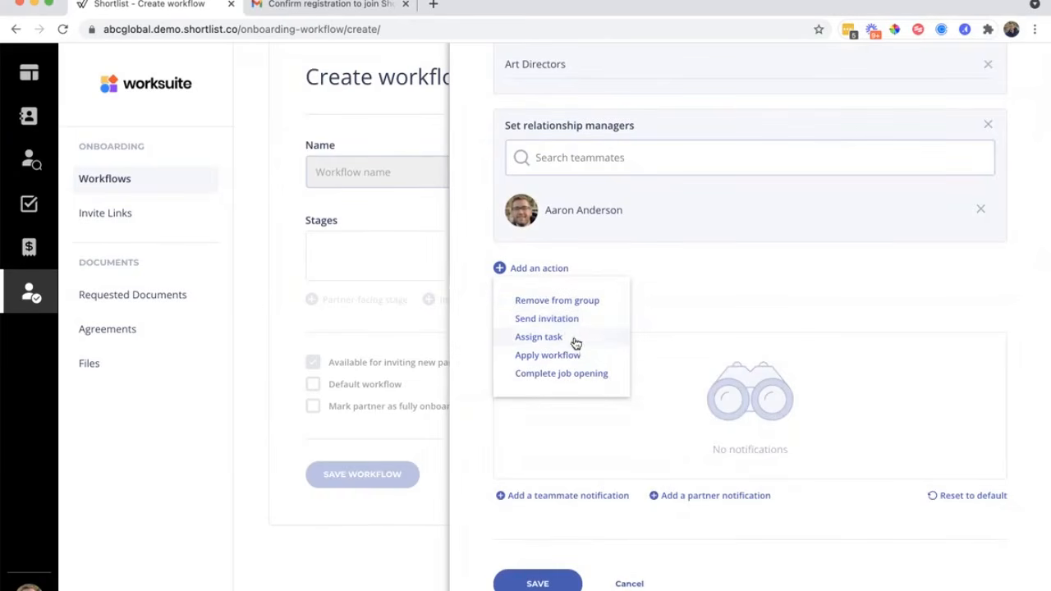
{"action": "left_click", "coordinate": [566, 358]}
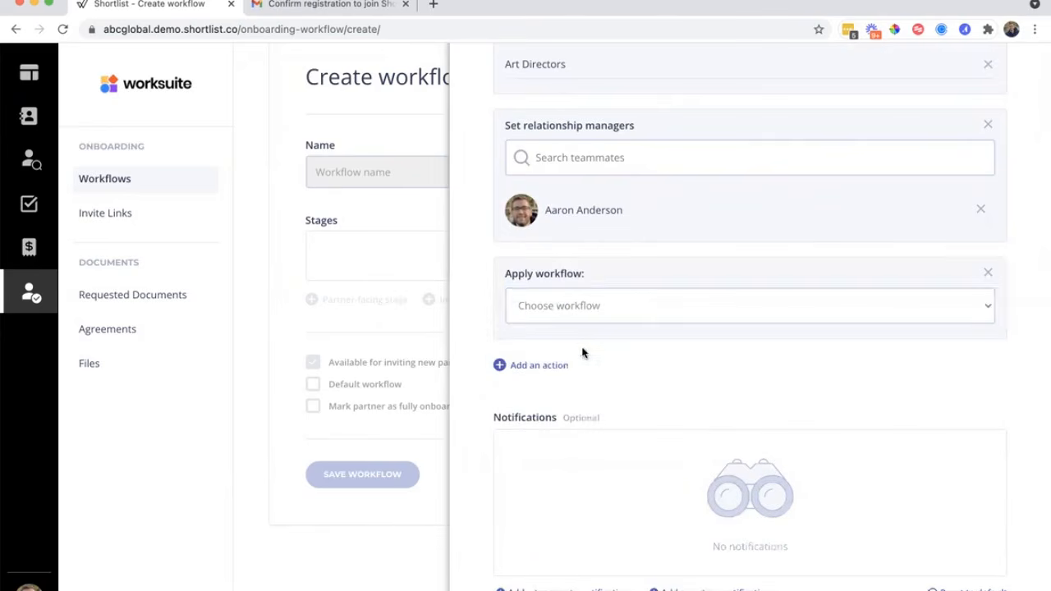
{"action": "left_click", "coordinate": [558, 314]}
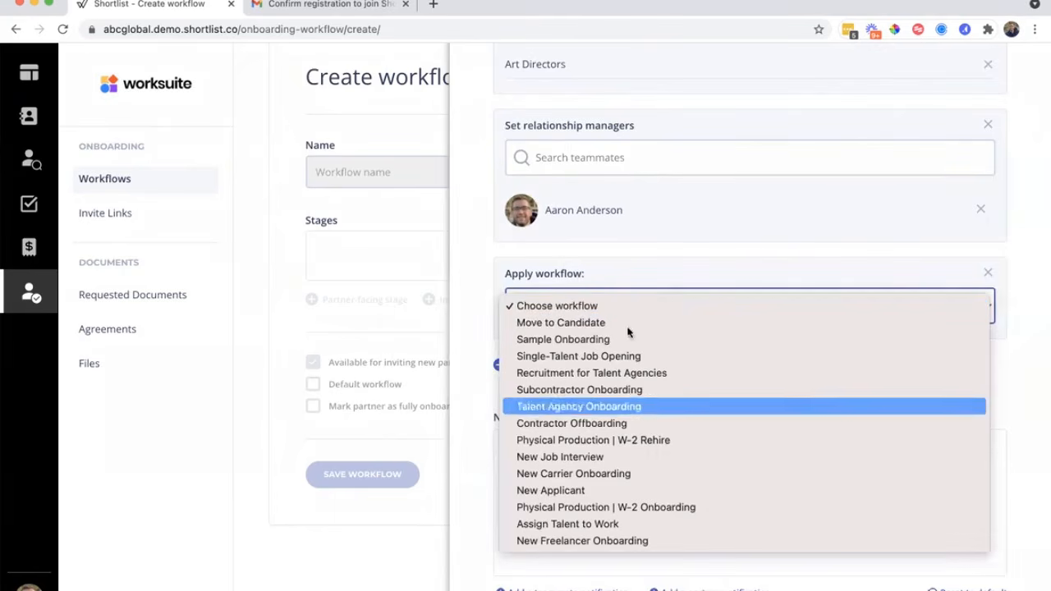
{"action": "left_click", "coordinate": [602, 339]}
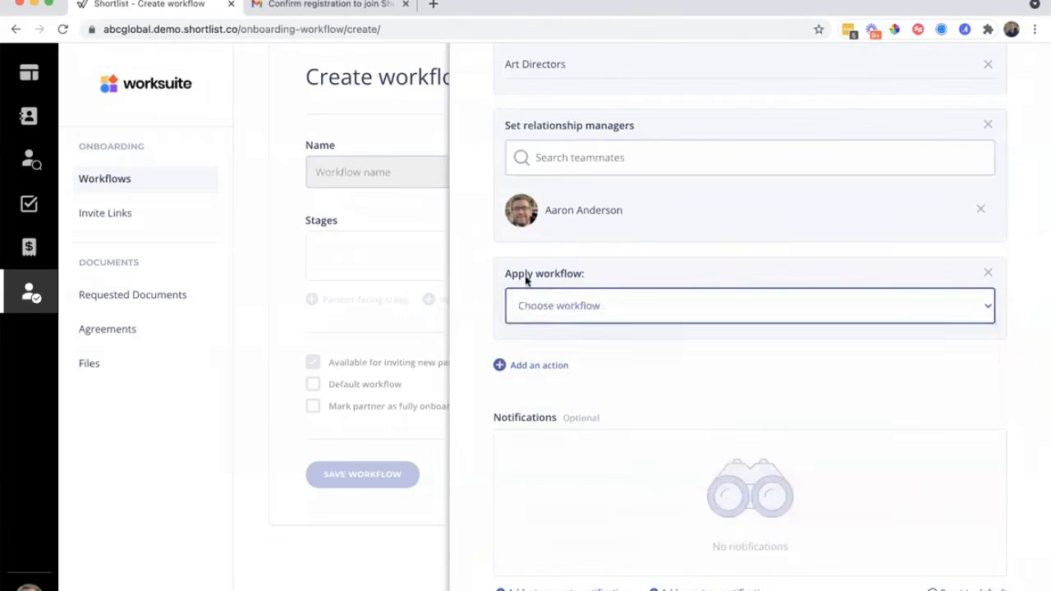
Step: Review the remaining action types and the notifications section of the action stage, and close the stage without saving
{"action": "left_click", "coordinate": [535, 366]}
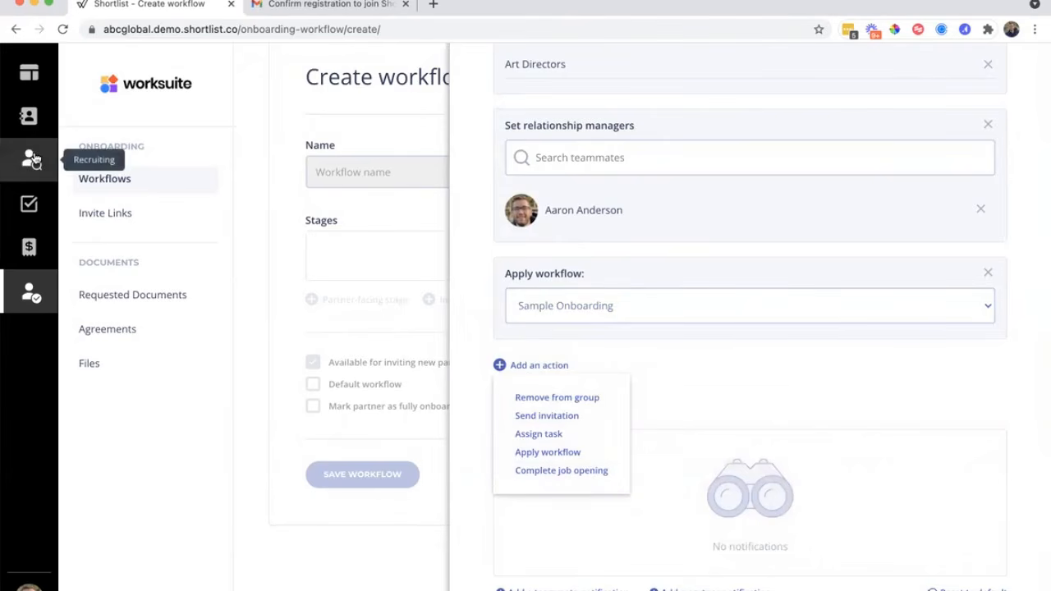
{"action": "left_click", "coordinate": [725, 365]}
{"action": "scroll", "coordinate": [726, 364], "scroll_direction": "down", "scroll_amount": 2}
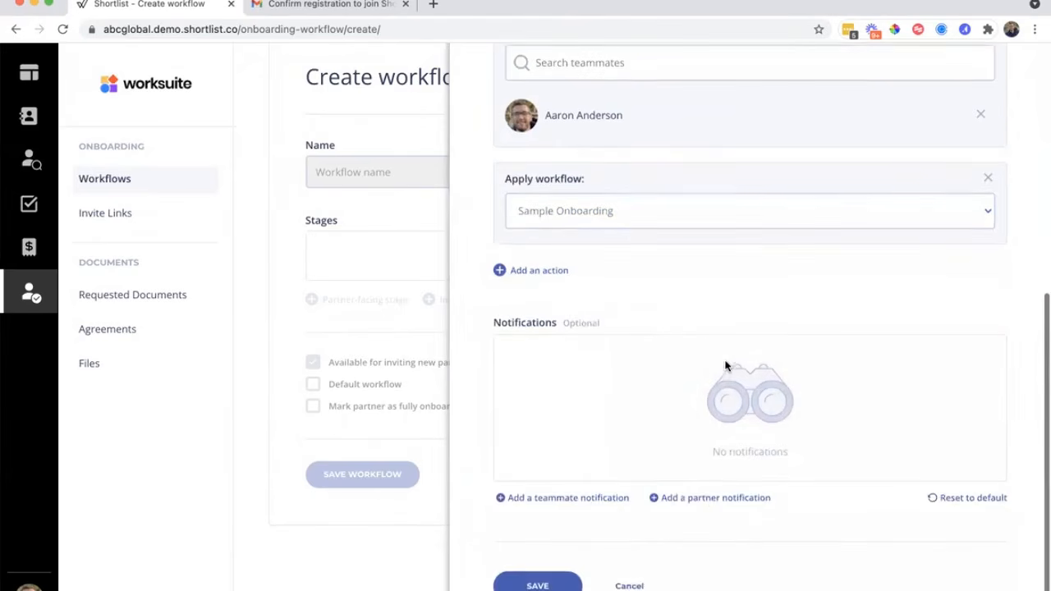
{"action": "scroll", "coordinate": [726, 365], "scroll_direction": "up", "scroll_amount": 5}
{"action": "left_click", "coordinate": [1003, 78]}
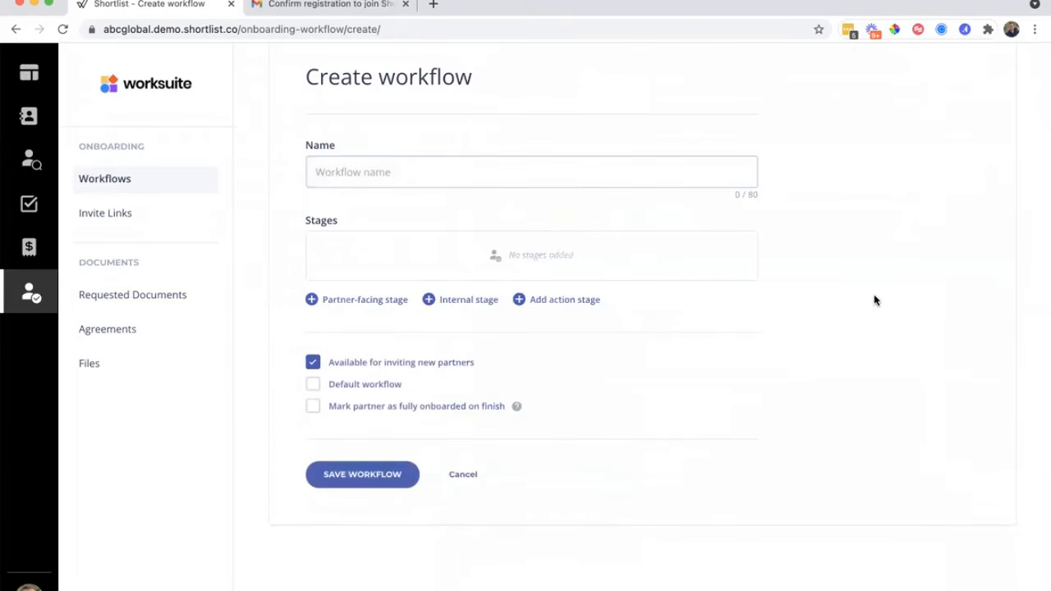
{"action": "scroll", "coordinate": [870, 316], "scroll_direction": "up", "scroll_amount": 2}
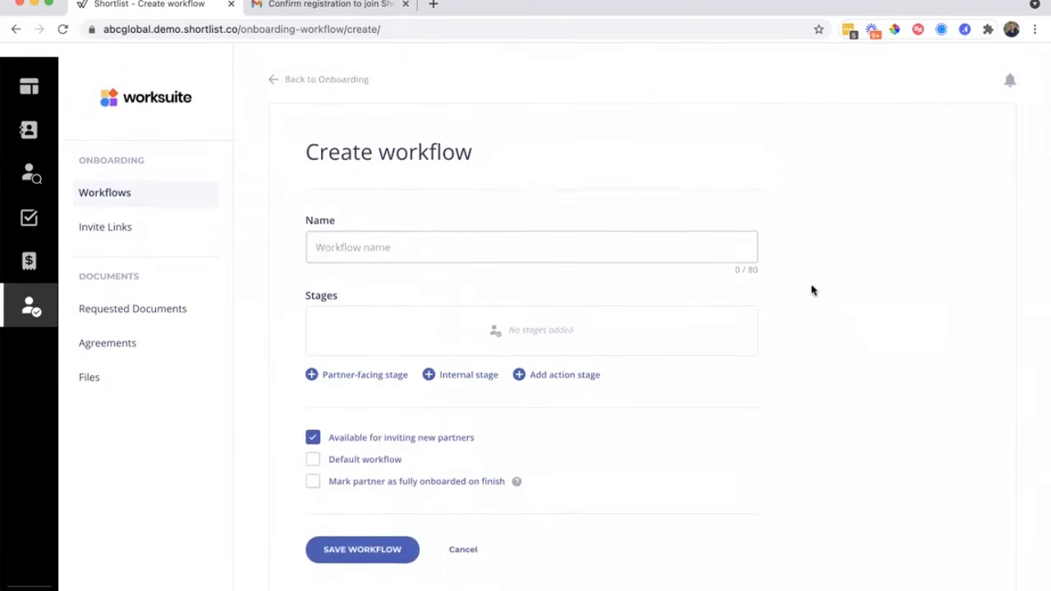